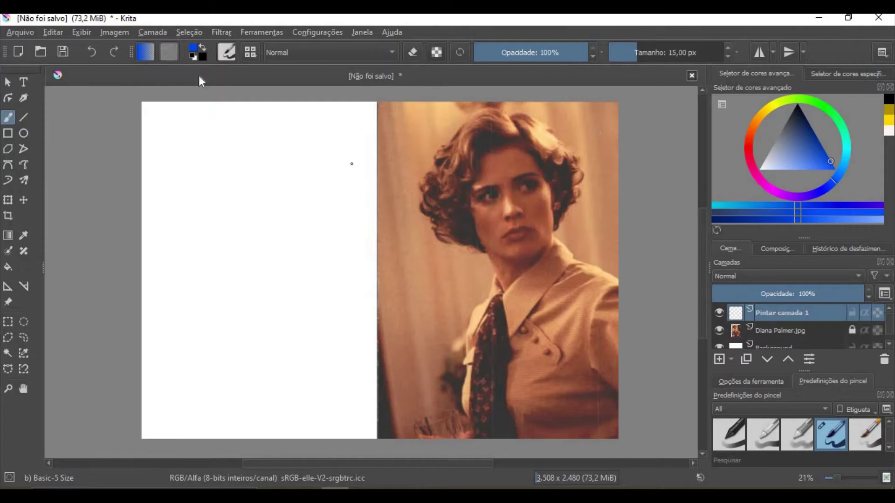
# Sketch the rough curly hair outline in blue on the blank half of the canvas, following the reference photo
pyautogui.moveTo(270, 145)
pyautogui.mouseDown()
pyautogui.moveTo(252, 138)
pyautogui.moveTo(214, 156)
pyautogui.mouseUp()
pyautogui.moveTo(248, 133)
pyautogui.mouseDown()
pyautogui.moveTo(215, 152)
pyautogui.moveTo(213, 183)
pyautogui.moveTo(190, 175)
pyautogui.moveTo(177, 195)
pyautogui.moveTo(202, 246)
pyautogui.moveTo(221, 251)
pyautogui.mouseUp()
pyautogui.moveTo(279, 138)
pyautogui.mouseDown()
pyautogui.moveTo(264, 144)
pyautogui.moveTo(297, 137)
pyautogui.moveTo(323, 166)
pyautogui.moveTo(335, 153)
pyautogui.moveTo(339, 170)
pyautogui.moveTo(320, 220)
pyautogui.mouseUp()
pyautogui.moveTo(322, 214); pyautogui.dragTo(309, 224)
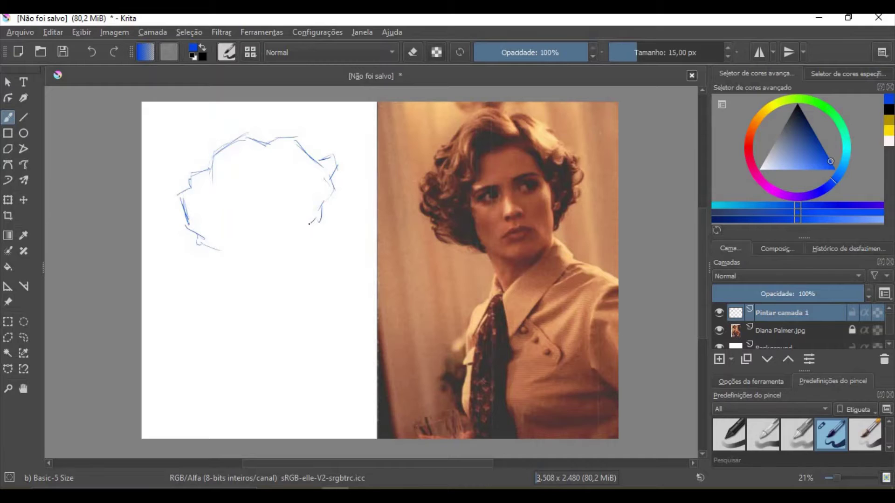
# Sketch the face oval inside the hair, with a tilted centre line, both face sides, the chin and the forehead arc
pyautogui.moveTo(242, 162); pyautogui.dragTo(260, 198)
pyautogui.moveTo(248, 160); pyautogui.dragTo(279, 267)
pyautogui.moveTo(208, 197); pyautogui.dragTo(227, 258)
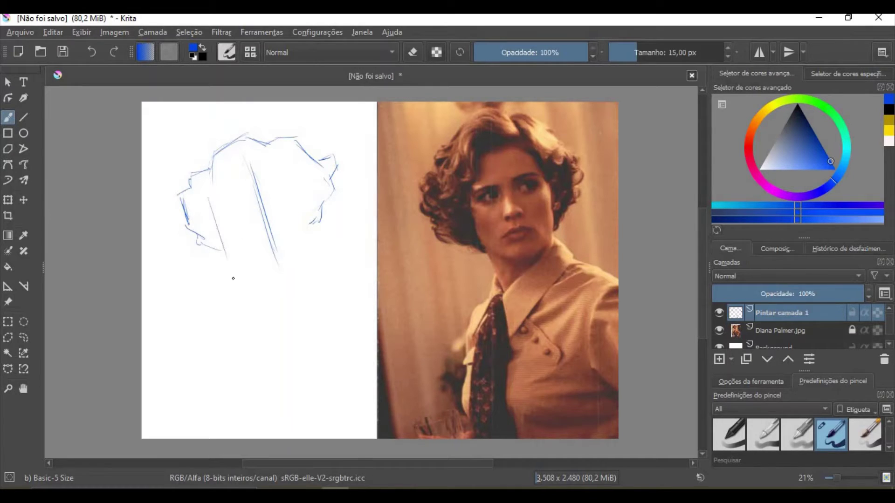
pyautogui.moveTo(214, 218); pyautogui.dragTo(232, 270)
pyautogui.moveTo(213, 197)
pyautogui.mouseDown()
pyautogui.moveTo(239, 265)
pyautogui.moveTo(295, 277)
pyautogui.moveTo(284, 273)
pyautogui.moveTo(311, 263)
pyautogui.moveTo(300, 269)
pyautogui.moveTo(335, 212)
pyautogui.moveTo(312, 247)
pyautogui.mouseUp()
pyautogui.moveTo(299, 164); pyautogui.dragTo(315, 232)
pyautogui.moveTo(291, 149); pyautogui.dragTo(314, 238)
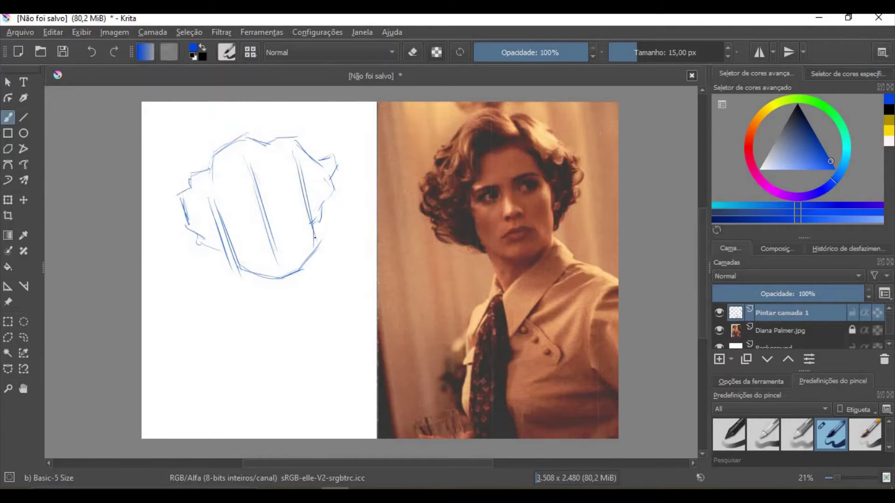
pyautogui.moveTo(293, 171); pyautogui.dragTo(312, 236)
pyautogui.moveTo(301, 181)
pyautogui.mouseDown()
pyautogui.moveTo(261, 158)
pyautogui.moveTo(222, 169)
pyautogui.moveTo(213, 205)
pyautogui.moveTo(229, 246)
pyautogui.moveTo(269, 277)
pyautogui.moveTo(271, 310)
pyautogui.mouseUp()
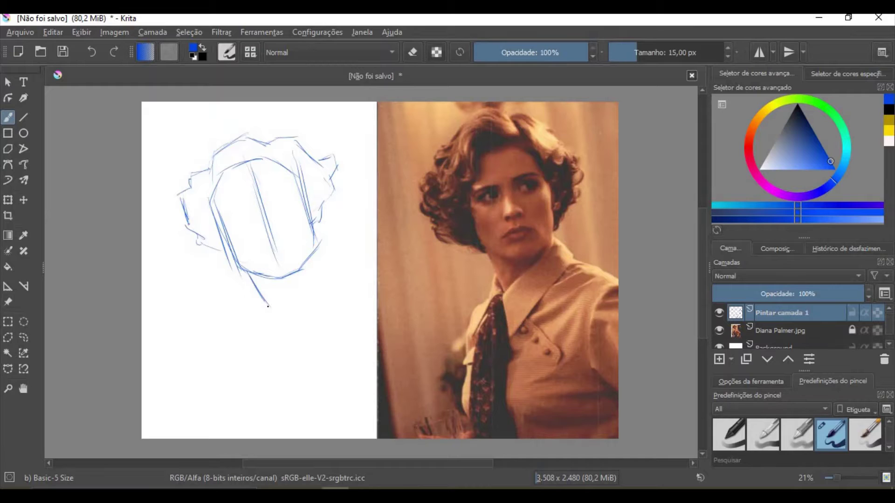
# Sketch the neck and the large pointed shirt collar flap below the chin on the drawing's right side
pyautogui.moveTo(317, 255); pyautogui.dragTo(236, 336)
pyautogui.moveTo(291, 280)
pyautogui.mouseDown()
pyautogui.moveTo(250, 330)
pyautogui.moveTo(280, 300)
pyautogui.moveTo(299, 338)
pyautogui.moveTo(329, 284)
pyautogui.mouseUp()
pyautogui.moveTo(296, 333); pyautogui.dragTo(330, 282)
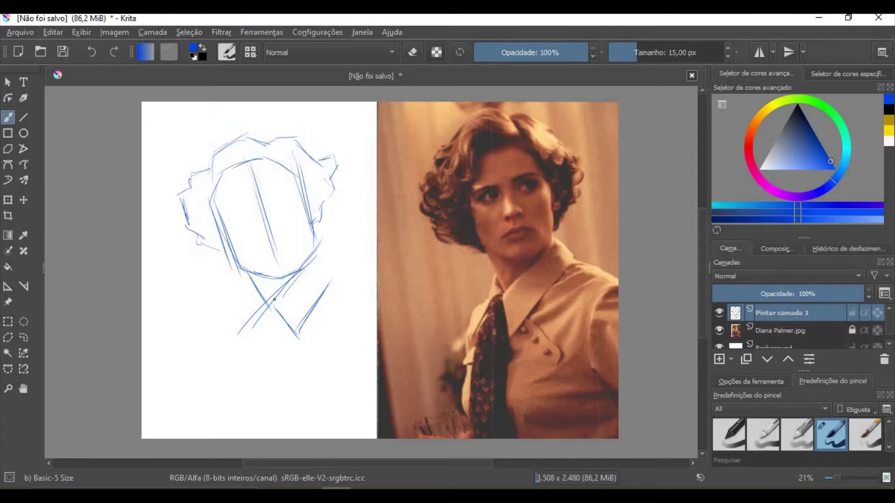
pyautogui.moveTo(273, 304); pyautogui.dragTo(330, 252)
# Sketch the shirt opening and the long tie lines running down from the collar
pyautogui.moveTo(293, 276)
pyautogui.mouseDown()
pyautogui.moveTo(335, 238)
pyautogui.moveTo(344, 262)
pyautogui.moveTo(299, 332)
pyautogui.moveTo(259, 318)
pyautogui.moveTo(240, 387)
pyautogui.mouseUp()
pyautogui.moveTo(281, 308); pyautogui.dragTo(278, 425)
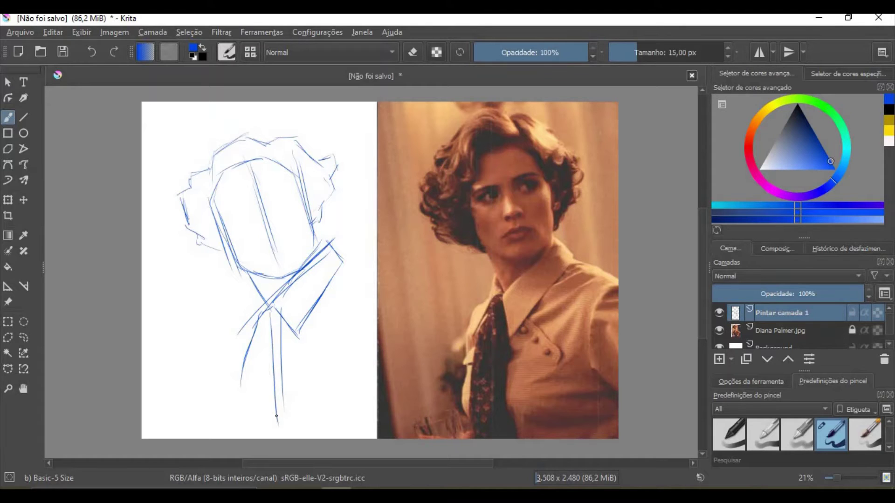
pyautogui.moveTo(269, 376); pyautogui.dragTo(272, 410)
# Sketch the shirt's chest flap with three small buttons and the torso edge running down beneath it
pyautogui.moveTo(311, 314)
pyautogui.mouseDown()
pyautogui.moveTo(349, 341)
pyautogui.moveTo(316, 325)
pyautogui.moveTo(336, 345)
pyautogui.moveTo(338, 394)
pyautogui.mouseUp()
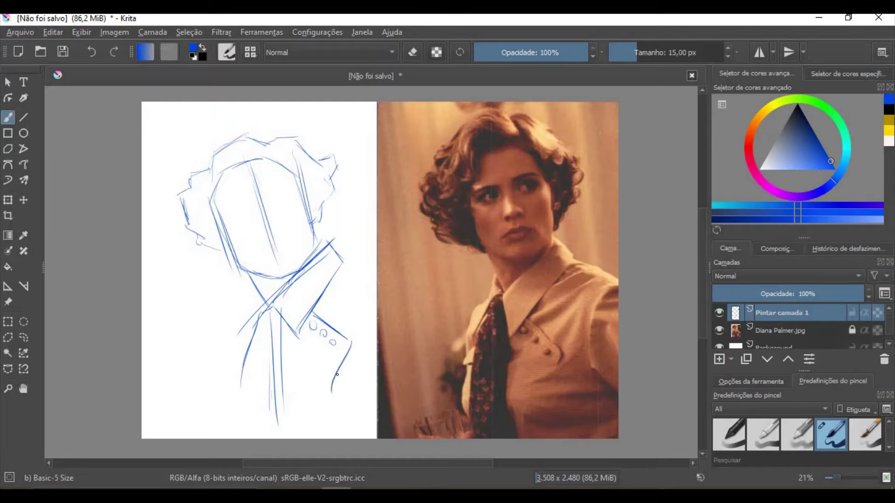
pyautogui.moveTo(348, 356); pyautogui.dragTo(317, 417)
pyautogui.moveTo(341, 375); pyautogui.dragTo(326, 405)
# Sketch the left collar flap and left sleeve, and extend the right shoulder line from the collar
pyautogui.moveTo(257, 282)
pyautogui.mouseDown()
pyautogui.moveTo(243, 293)
pyautogui.moveTo(236, 340)
pyautogui.mouseUp()
pyautogui.moveTo(249, 302)
pyautogui.mouseDown()
pyautogui.moveTo(218, 325)
pyautogui.moveTo(216, 369)
pyautogui.moveTo(200, 397)
pyautogui.mouseUp()
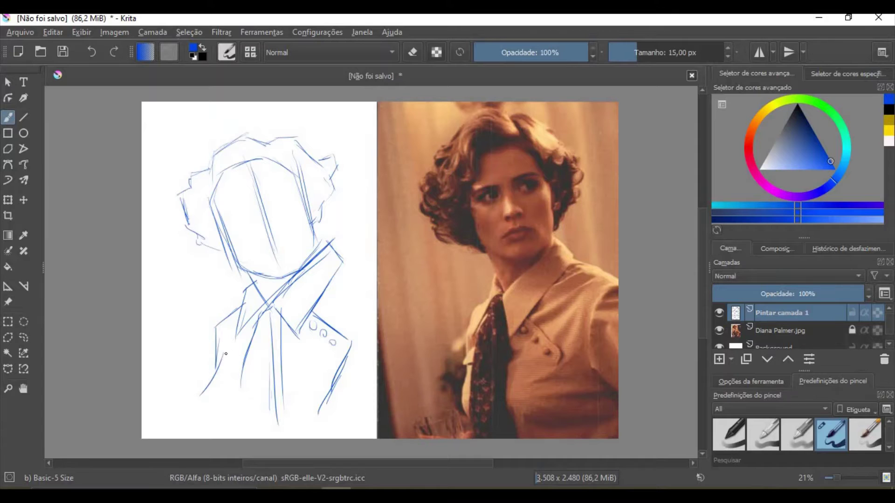
pyautogui.moveTo(225, 360); pyautogui.dragTo(216, 415)
pyautogui.moveTo(341, 265); pyautogui.dragTo(365, 282)
# Add curved guidelines across the face and block in the eyes, nose and lips
pyautogui.moveTo(219, 209); pyautogui.dragTo(316, 173)
pyautogui.moveTo(222, 251)
pyautogui.mouseDown()
pyautogui.moveTo(332, 219)
pyautogui.moveTo(209, 256)
pyautogui.mouseUp()
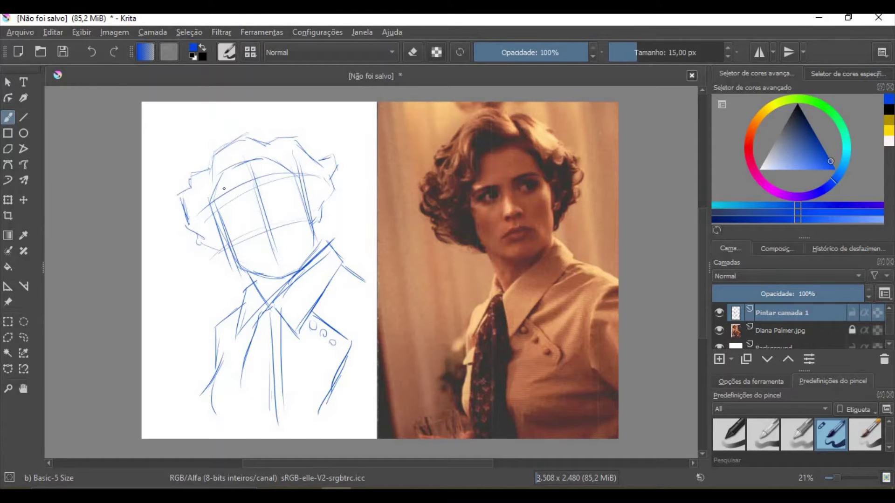
pyautogui.moveTo(221, 206)
pyautogui.mouseDown()
pyautogui.moveTo(276, 183)
pyautogui.moveTo(293, 182)
pyautogui.moveTo(285, 195)
pyautogui.moveTo(299, 186)
pyautogui.moveTo(291, 190)
pyautogui.mouseUp()
pyautogui.moveTo(244, 207)
pyautogui.mouseDown()
pyautogui.moveTo(219, 216)
pyautogui.moveTo(272, 224)
pyautogui.mouseUp()
pyautogui.hotkey('ctrl', 'z')
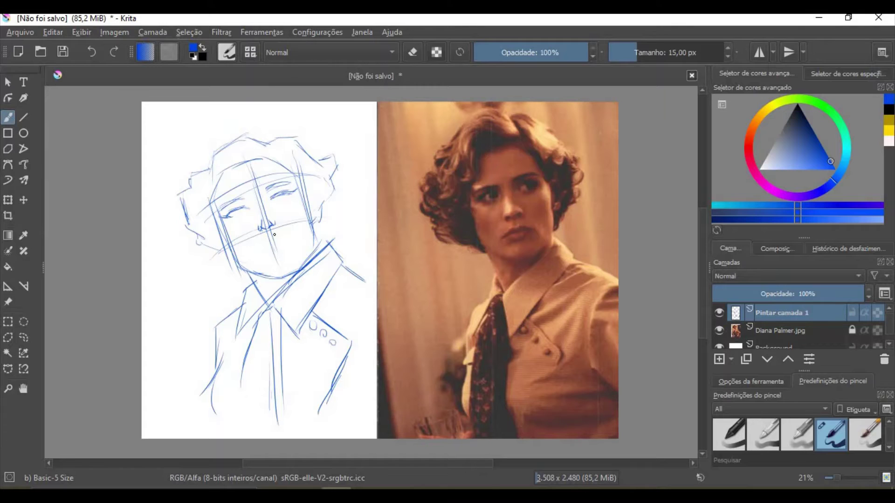
pyautogui.moveTo(265, 237)
pyautogui.mouseDown()
pyautogui.moveTo(273, 238)
pyautogui.moveTo(251, 256)
pyautogui.moveTo(288, 235)
pyautogui.moveTo(294, 238)
pyautogui.moveTo(284, 239)
pyautogui.moveTo(284, 252)
pyautogui.mouseUp()
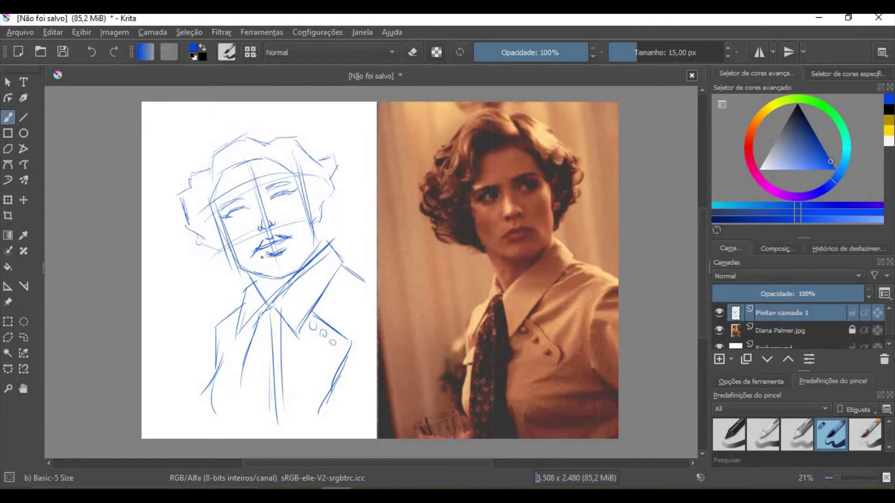
# Strengthen the jaw and chin contour and add cheek and side-of-face lines on both sides of the face
pyautogui.moveTo(222, 231)
pyautogui.mouseDown()
pyautogui.moveTo(244, 268)
pyautogui.moveTo(276, 275)
pyautogui.moveTo(304, 253)
pyautogui.mouseUp()
pyautogui.moveTo(302, 258)
pyautogui.mouseDown()
pyautogui.moveTo(311, 229)
pyautogui.moveTo(298, 262)
pyautogui.moveTo(311, 221)
pyautogui.moveTo(308, 238)
pyautogui.moveTo(313, 233)
pyautogui.moveTo(309, 239)
pyautogui.moveTo(301, 191)
pyautogui.mouseUp()
pyautogui.moveTo(310, 239); pyautogui.dragTo(298, 191)
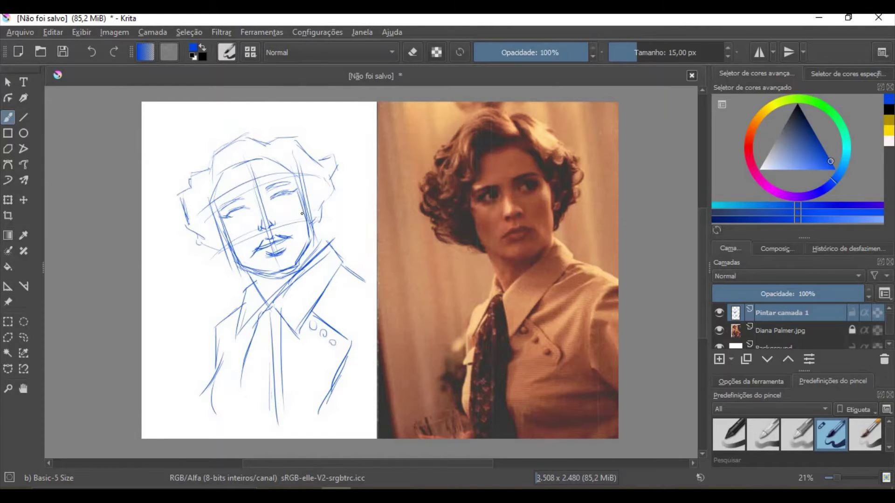
pyautogui.moveTo(303, 225); pyautogui.dragTo(293, 207)
pyautogui.moveTo(229, 241); pyautogui.dragTo(239, 242)
pyautogui.moveTo(303, 197)
pyautogui.mouseDown()
pyautogui.moveTo(315, 192)
pyautogui.moveTo(311, 222)
pyautogui.mouseUp()
pyautogui.moveTo(218, 222)
pyautogui.mouseDown()
pyautogui.moveTo(213, 236)
pyautogui.moveTo(224, 251)
pyautogui.mouseUp()
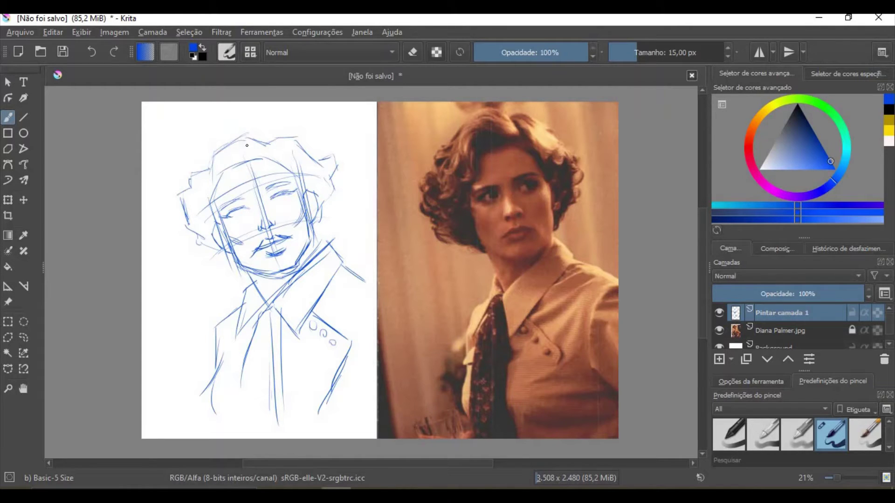
# Sketch a fuller outline of the parted, curly hair around the head, with curls down both sides
pyautogui.moveTo(267, 164); pyautogui.dragTo(274, 145)
pyautogui.moveTo(241, 115)
pyautogui.mouseDown()
pyautogui.moveTo(275, 141)
pyautogui.moveTo(199, 129)
pyautogui.moveTo(189, 168)
pyautogui.mouseUp()
pyautogui.moveTo(196, 136)
pyautogui.mouseDown()
pyautogui.moveTo(188, 175)
pyautogui.moveTo(189, 164)
pyautogui.moveTo(163, 190)
pyautogui.moveTo(166, 223)
pyautogui.moveTo(212, 274)
pyautogui.moveTo(234, 268)
pyautogui.mouseUp()
pyautogui.moveTo(268, 152)
pyautogui.mouseDown()
pyautogui.moveTo(275, 124)
pyautogui.moveTo(305, 146)
pyautogui.moveTo(284, 169)
pyautogui.moveTo(303, 172)
pyautogui.moveTo(305, 192)
pyautogui.mouseUp()
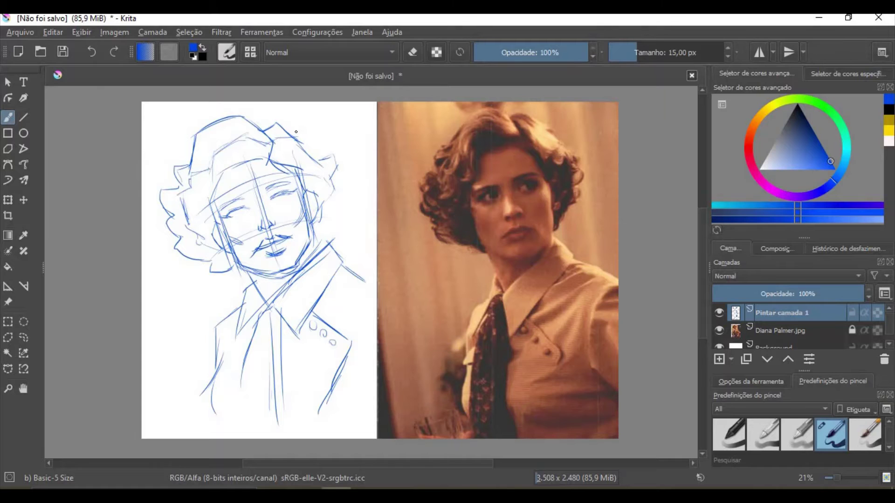
pyautogui.moveTo(292, 137)
pyautogui.mouseDown()
pyautogui.moveTo(311, 132)
pyautogui.moveTo(315, 149)
pyautogui.moveTo(330, 150)
pyautogui.moveTo(312, 175)
pyautogui.moveTo(326, 178)
pyautogui.moveTo(337, 202)
pyautogui.moveTo(315, 220)
pyautogui.moveTo(311, 257)
pyautogui.moveTo(335, 244)
pyautogui.moveTo(342, 261)
pyautogui.moveTo(322, 289)
pyautogui.mouseUp()
pyautogui.moveTo(263, 133)
pyautogui.mouseDown()
pyautogui.moveTo(202, 126)
pyautogui.moveTo(187, 155)
pyautogui.moveTo(190, 186)
pyautogui.moveTo(235, 201)
pyautogui.moveTo(279, 186)
pyautogui.mouseUp()
# Detail the eyes and eyebrows, and add hair strands along the forehead and temple
pyautogui.moveTo(232, 208)
pyautogui.mouseDown()
pyautogui.moveTo(229, 215)
pyautogui.moveTo(252, 206)
pyautogui.moveTo(233, 219)
pyautogui.moveTo(287, 201)
pyautogui.moveTo(287, 191)
pyautogui.mouseUp()
pyautogui.hotkey('ctrl', 'z')
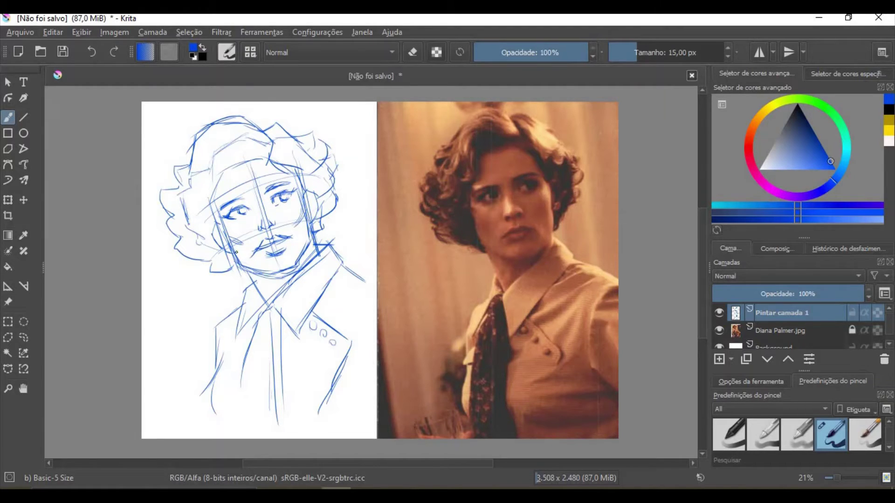
pyautogui.moveTo(250, 162)
pyautogui.mouseDown()
pyautogui.moveTo(217, 178)
pyautogui.moveTo(227, 195)
pyautogui.moveTo(193, 206)
pyautogui.mouseUp()
pyautogui.moveTo(267, 153); pyautogui.dragTo(258, 169)
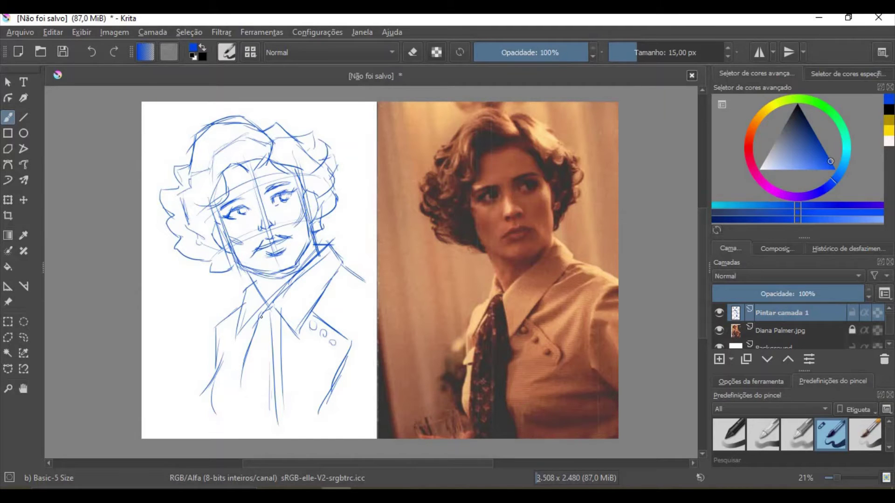
# Redraw the tie with a wider body, reinforced edges and a closed lower end
pyautogui.moveTo(260, 317)
pyautogui.mouseDown()
pyautogui.moveTo(244, 387)
pyautogui.moveTo(268, 405)
pyautogui.moveTo(260, 417)
pyautogui.moveTo(281, 422)
pyautogui.mouseUp()
pyautogui.moveTo(288, 320); pyautogui.dragTo(285, 422)
pyautogui.moveTo(285, 336); pyautogui.dragTo(284, 419)
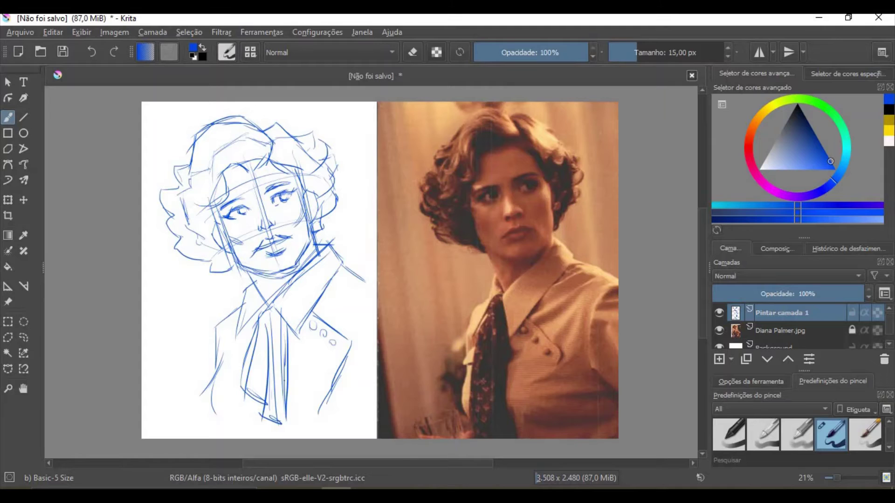
pyautogui.moveTo(286, 366); pyautogui.dragTo(282, 422)
# Sketch the right shoulder's edges and the shirt folds and left sleeve cuff, and touch up the lips
pyautogui.moveTo(364, 280); pyautogui.dragTo(342, 320)
pyautogui.moveTo(370, 294); pyautogui.dragTo(345, 327)
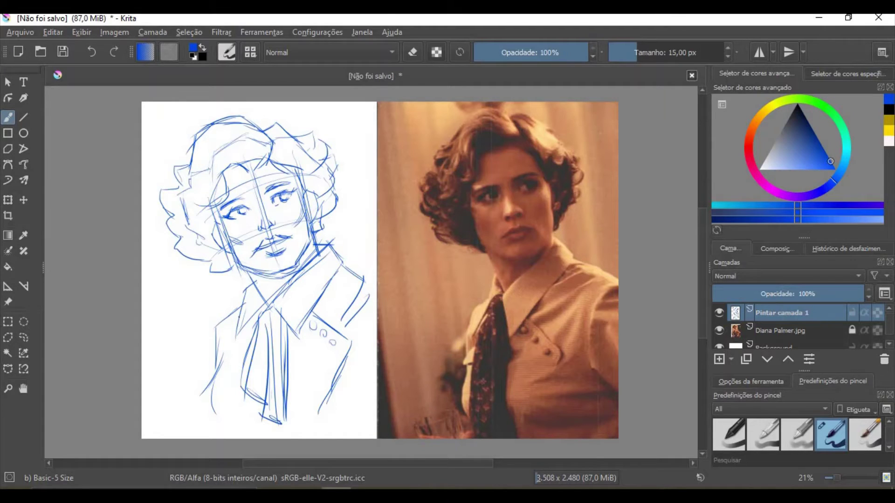
pyautogui.moveTo(210, 388)
pyautogui.mouseDown()
pyautogui.moveTo(228, 384)
pyautogui.moveTo(219, 382)
pyautogui.mouseUp()
pyautogui.moveTo(216, 383); pyautogui.dragTo(239, 378)
pyautogui.moveTo(333, 353); pyautogui.dragTo(288, 369)
pyautogui.moveTo(360, 344); pyautogui.dragTo(345, 350)
pyautogui.moveTo(325, 428); pyautogui.dragTo(359, 412)
pyautogui.moveTo(206, 392); pyautogui.dragTo(233, 383)
pyautogui.moveTo(207, 396); pyautogui.dragTo(215, 420)
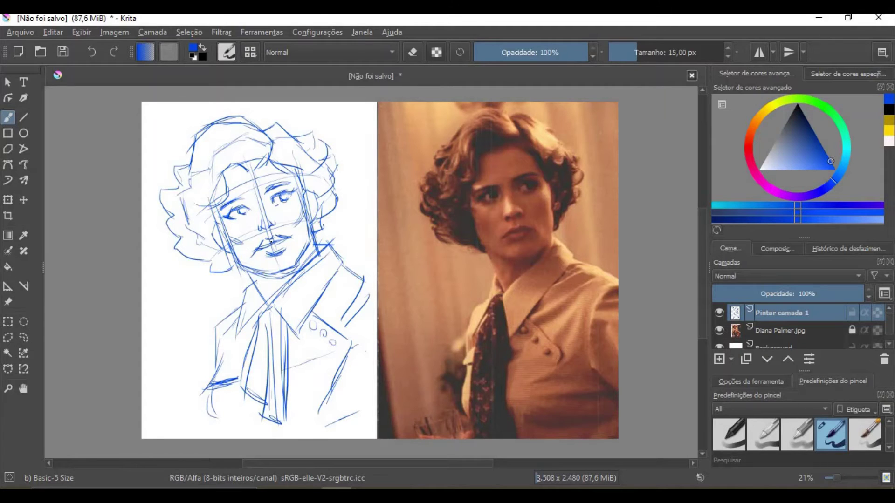
pyautogui.moveTo(271, 242); pyautogui.dragTo(281, 236)
# Set the blue sketch layer's opacity to 50% and add a new paint layer above it
pyautogui.doubleClick(832, 294)
pyautogui.write('50')
pyautogui.press('Return')
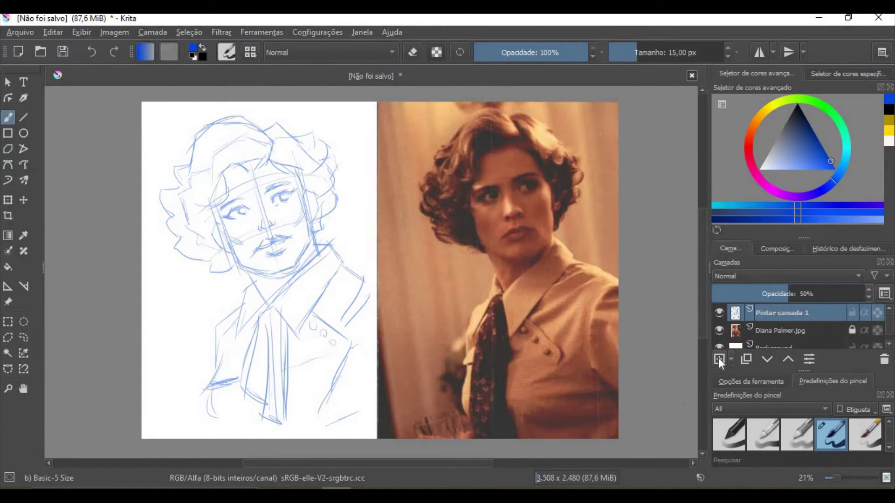
pyautogui.click(719, 359)
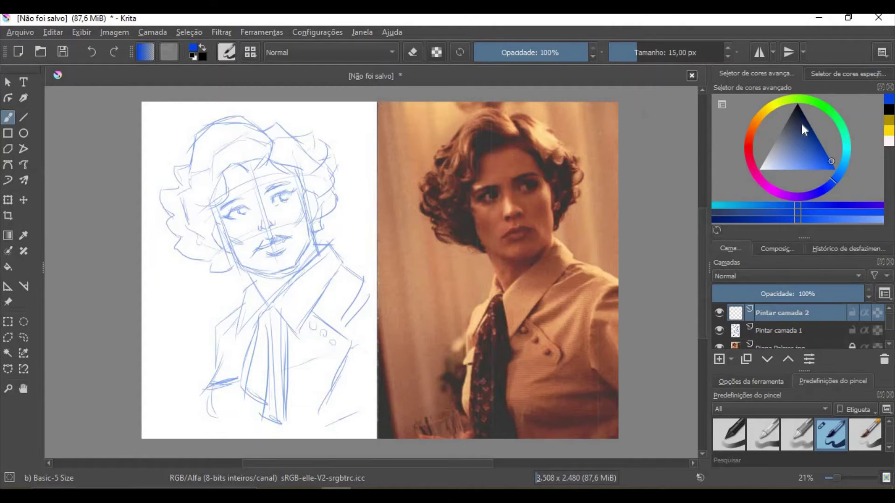
# Ink the left curls, crown and front locks of the hair in black on the new layer
pyautogui.moveTo(801, 124); pyautogui.dragTo(795, 93)
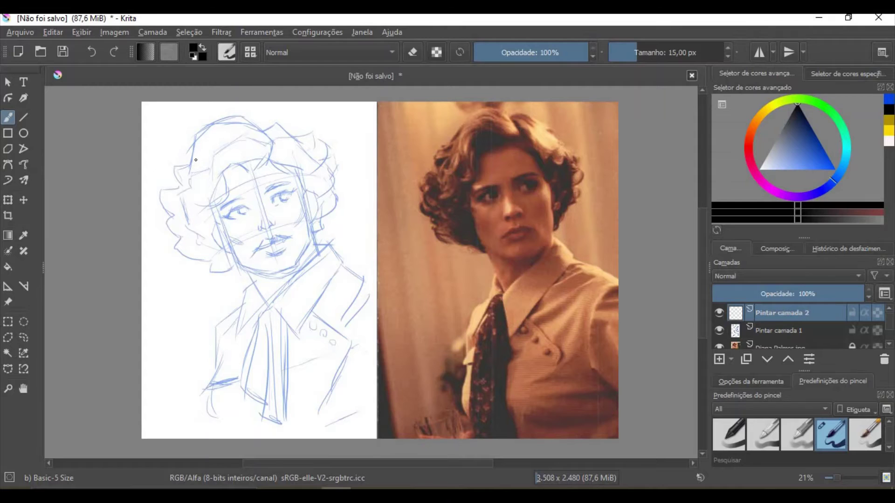
pyautogui.moveTo(196, 160)
pyautogui.mouseDown()
pyautogui.moveTo(174, 173)
pyautogui.moveTo(163, 206)
pyautogui.moveTo(182, 223)
pyautogui.moveTo(173, 240)
pyautogui.moveTo(178, 234)
pyautogui.moveTo(186, 254)
pyautogui.moveTo(162, 252)
pyautogui.moveTo(175, 259)
pyautogui.moveTo(184, 247)
pyautogui.moveTo(192, 261)
pyautogui.moveTo(189, 254)
pyautogui.moveTo(209, 259)
pyautogui.moveTo(200, 259)
pyautogui.moveTo(201, 273)
pyautogui.moveTo(243, 278)
pyautogui.mouseUp()
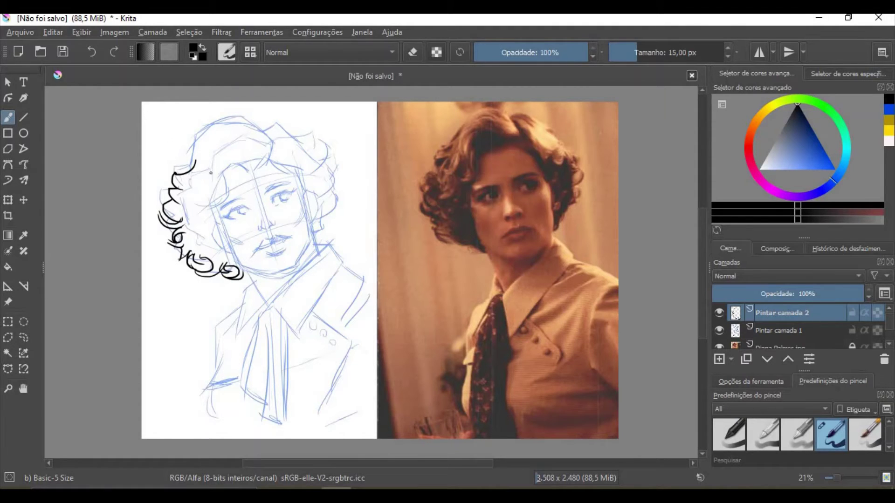
pyautogui.moveTo(192, 163)
pyautogui.mouseDown()
pyautogui.moveTo(178, 171)
pyautogui.moveTo(244, 139)
pyautogui.moveTo(236, 121)
pyautogui.moveTo(246, 139)
pyautogui.moveTo(276, 144)
pyautogui.moveTo(265, 161)
pyautogui.moveTo(211, 155)
pyautogui.mouseUp()
pyautogui.moveTo(239, 163)
pyautogui.mouseDown()
pyautogui.moveTo(215, 159)
pyautogui.moveTo(233, 172)
pyautogui.moveTo(201, 210)
pyautogui.mouseUp()
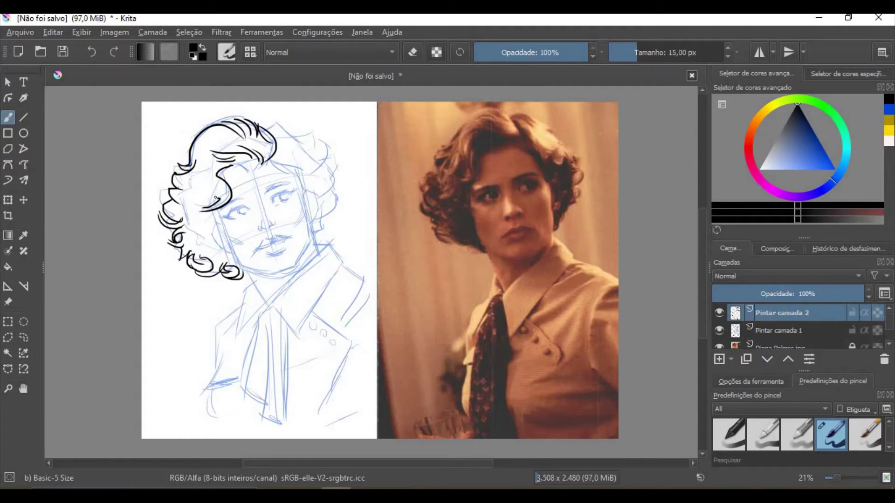
pyautogui.moveTo(217, 167); pyautogui.dragTo(205, 199)
pyautogui.moveTo(218, 212)
pyautogui.mouseDown()
pyautogui.moveTo(199, 220)
pyautogui.moveTo(209, 245)
pyautogui.mouseUp()
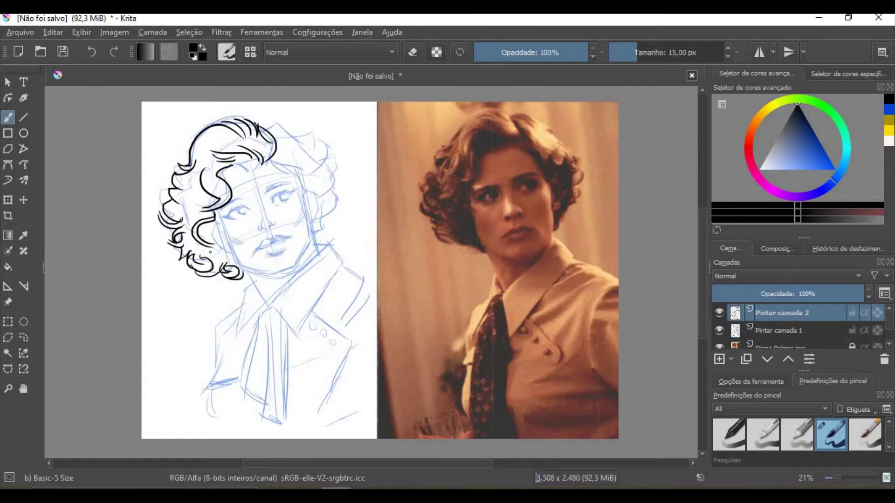
# Rework the inner curls beside the left cheek and ink the hair outline down the right side of the head
pyautogui.hotkey('ctrl', 'z')
pyautogui.moveTo(205, 212)
pyautogui.mouseDown()
pyautogui.moveTo(213, 225)
pyautogui.moveTo(199, 242)
pyautogui.mouseUp()
pyautogui.hotkey('ctrl', 'z')
pyautogui.moveTo(220, 208)
pyautogui.mouseDown()
pyautogui.moveTo(185, 240)
pyautogui.moveTo(224, 235)
pyautogui.moveTo(223, 249)
pyautogui.moveTo(224, 233)
pyautogui.moveTo(237, 263)
pyautogui.moveTo(221, 226)
pyautogui.moveTo(235, 260)
pyautogui.mouseUp()
pyautogui.hotkey('ctrl', 'z')
pyautogui.hotkey('ctrl', 'z')
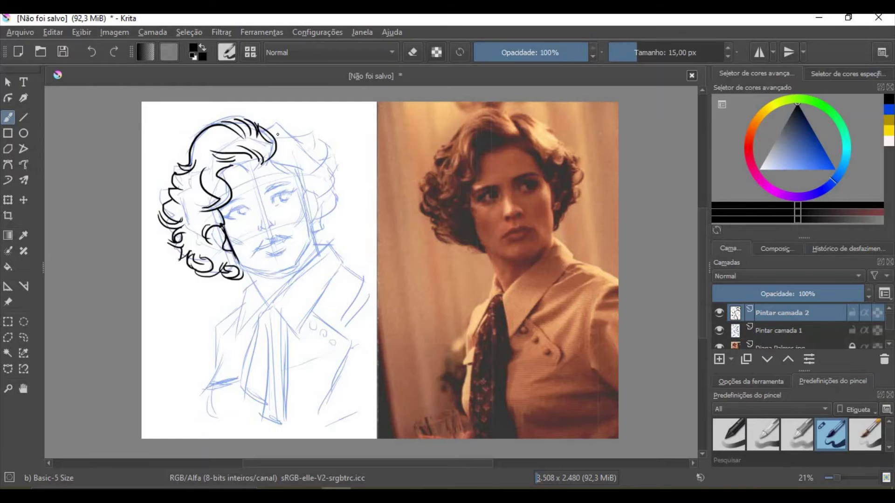
pyautogui.moveTo(266, 131)
pyautogui.mouseDown()
pyautogui.moveTo(279, 122)
pyautogui.moveTo(311, 144)
pyautogui.moveTo(331, 166)
pyautogui.moveTo(314, 171)
pyautogui.moveTo(340, 170)
pyautogui.moveTo(339, 219)
pyautogui.moveTo(319, 218)
pyautogui.moveTo(328, 232)
pyautogui.mouseUp()
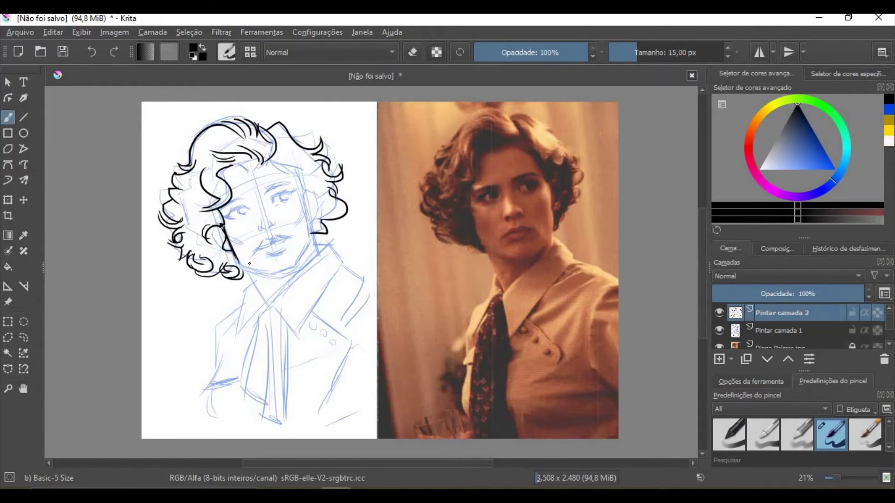
# Ink the right jawline and fill the shadow under the chin solid black, with the brush size at 24 px
pyautogui.moveTo(243, 268); pyautogui.dragTo(280, 274)
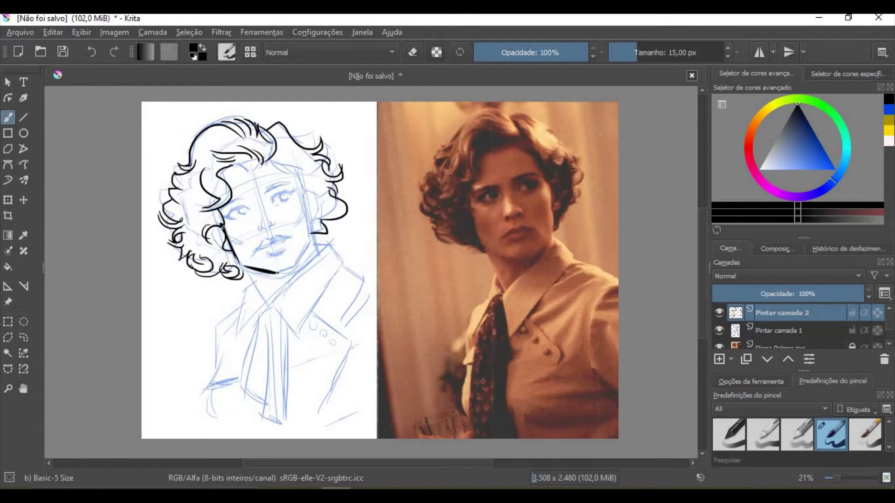
pyautogui.hotkey('ctrl', 'z')
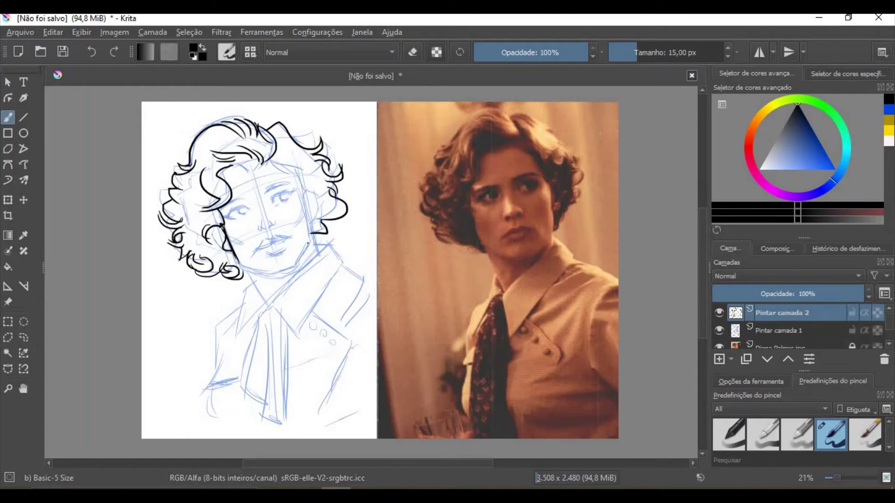
pyautogui.moveTo(309, 243)
pyautogui.mouseDown()
pyautogui.moveTo(287, 270)
pyautogui.moveTo(298, 269)
pyautogui.moveTo(281, 274)
pyautogui.mouseUp()
pyautogui.hotkey('ctrl', 'z')
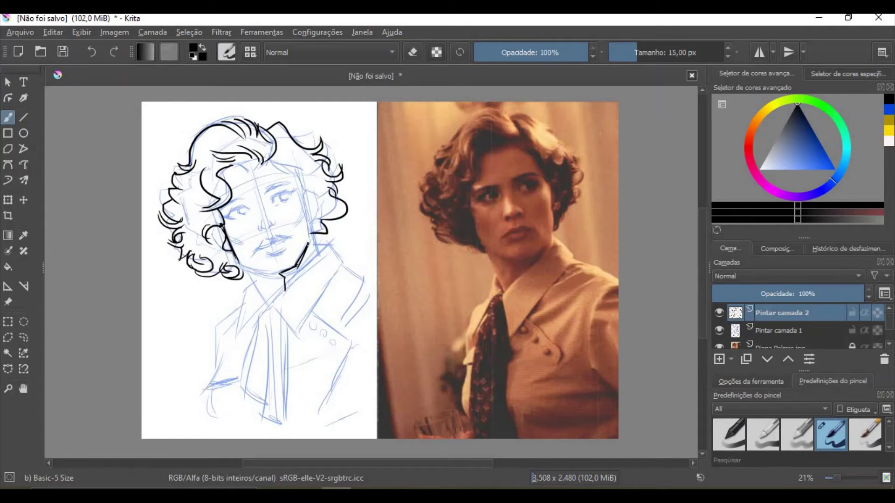
pyautogui.moveTo(307, 245); pyautogui.dragTo(291, 283)
pyautogui.moveTo(291, 272)
pyautogui.mouseDown()
pyautogui.moveTo(281, 276)
pyautogui.moveTo(290, 276)
pyautogui.mouseUp()
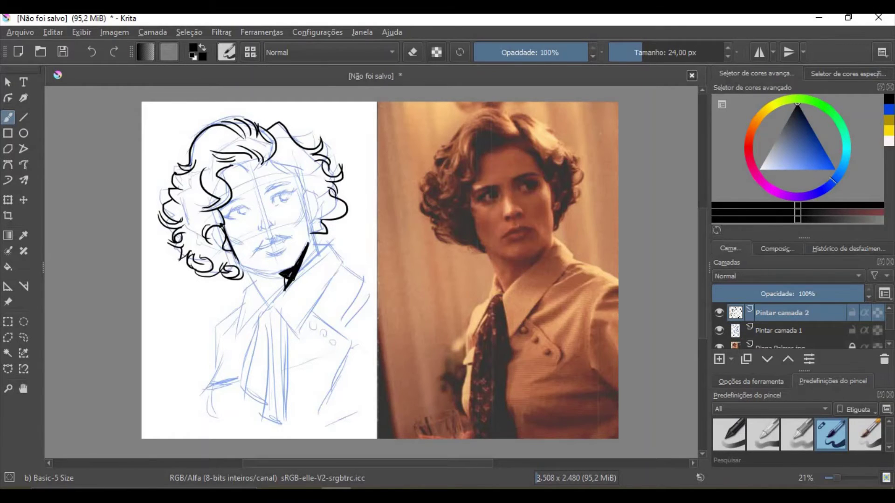
pyautogui.moveTo(294, 278)
pyautogui.mouseDown()
pyautogui.moveTo(287, 291)
pyautogui.moveTo(285, 274)
pyautogui.mouseUp()
# Set the brush size to 20 px and ink both eyebrows as thick black strokes
pyautogui.press('[')
pyautogui.moveTo(269, 186); pyautogui.dragTo(289, 178)
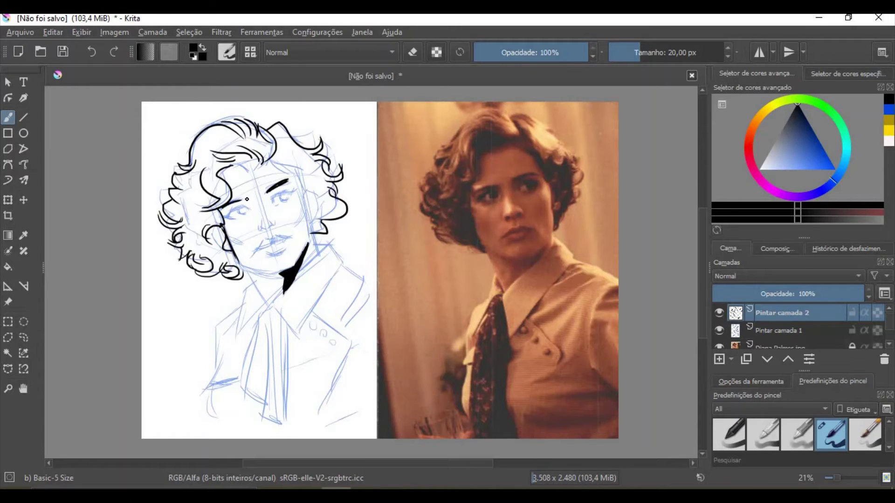
pyautogui.moveTo(247, 199)
pyautogui.mouseDown()
pyautogui.moveTo(220, 209)
pyautogui.moveTo(243, 200)
pyautogui.mouseUp()
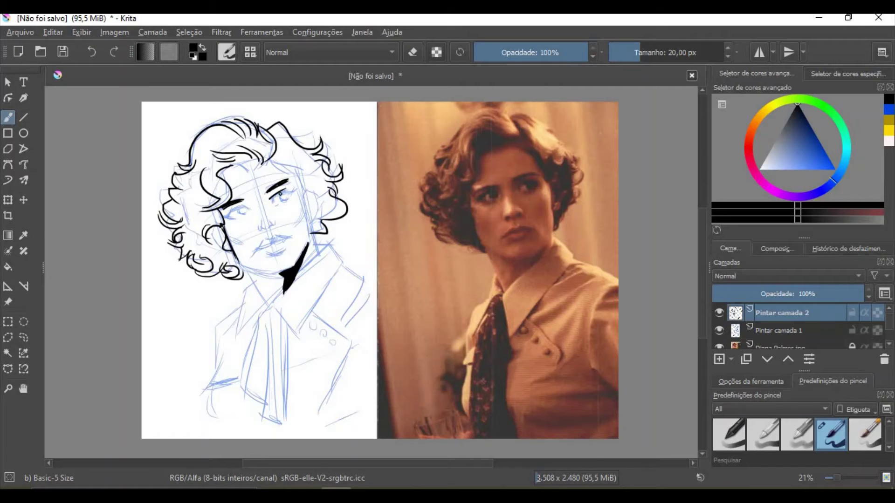
# Ink both eyes in black, with upper lash lines and irises
pyautogui.moveTo(275, 196); pyautogui.dragTo(288, 191)
pyautogui.click(271, 200)
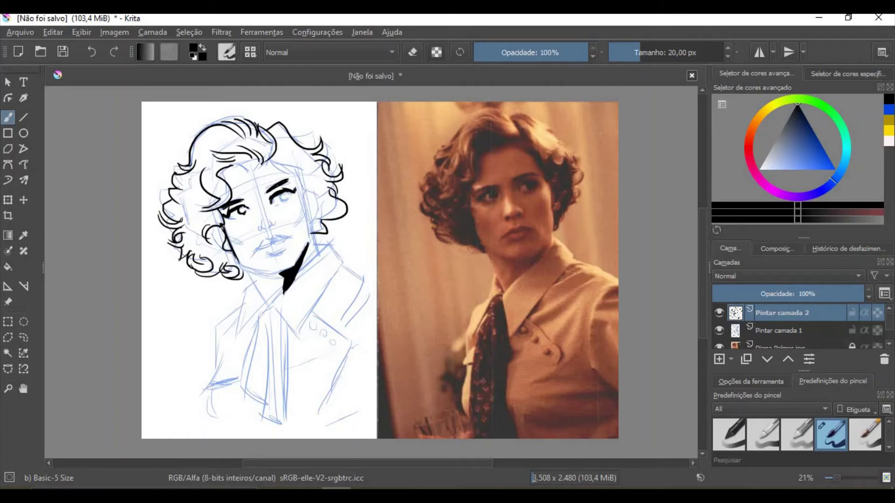
pyautogui.moveTo(284, 194); pyautogui.dragTo(281, 199)
pyautogui.moveTo(238, 208); pyautogui.dragTo(243, 213)
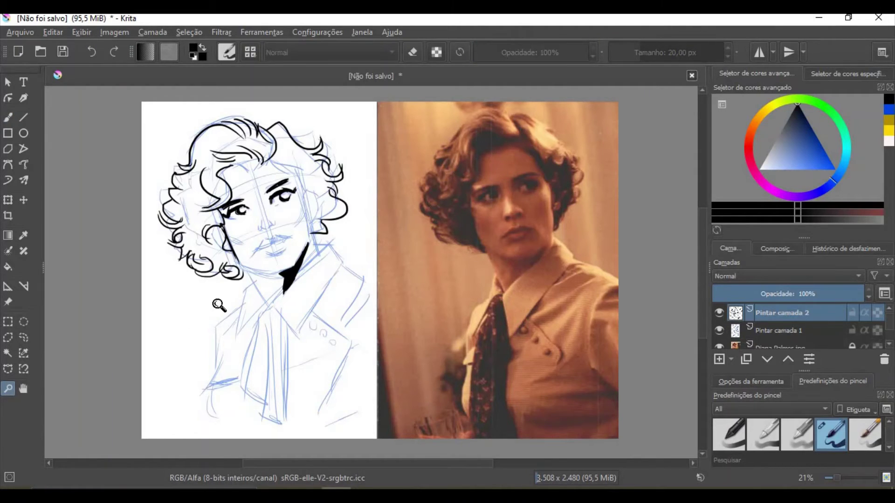
# Set the brush size to 10 px and ink the pupils and fine iris detail in both eyes
pyautogui.moveTo(225, 306); pyautogui.dragTo(344, 205)
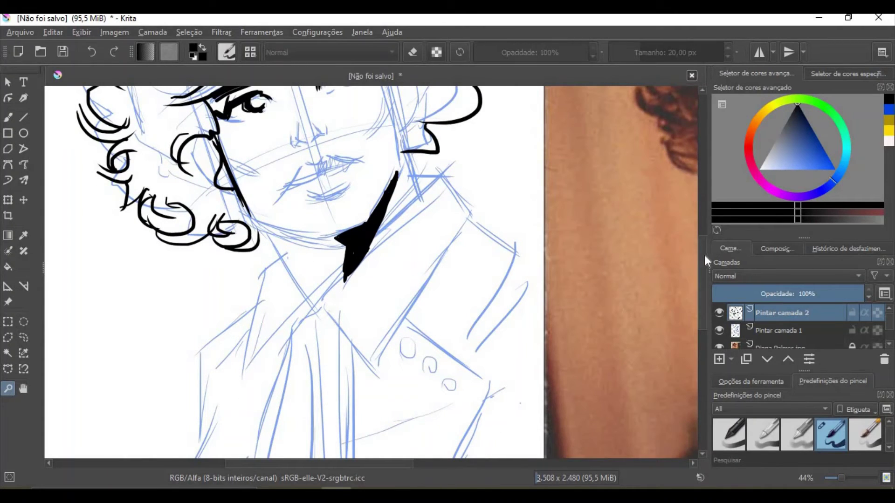
pyautogui.scroll(4, 697, 247)
pyautogui.click(8, 117)
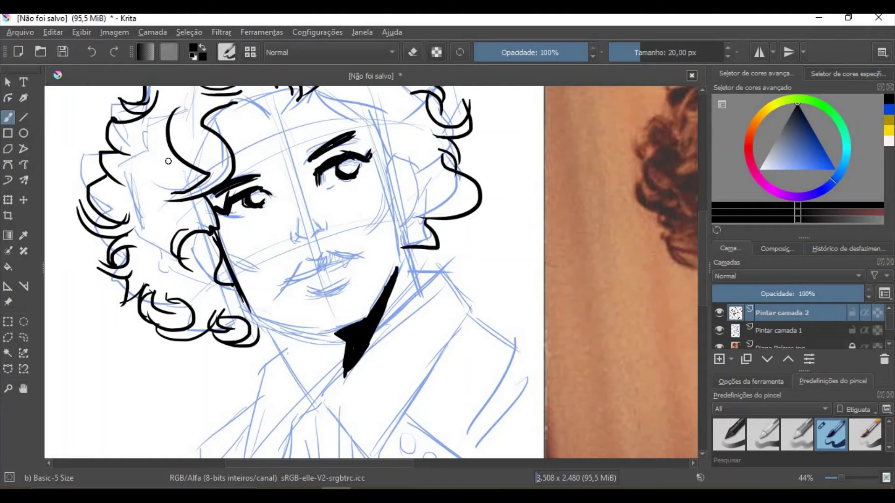
pyautogui.press('[')
pyautogui.press('[')
pyautogui.press('[')
pyautogui.press('[')
pyautogui.press('[')
pyautogui.moveTo(249, 207)
pyautogui.mouseDown()
pyautogui.moveTo(257, 209)
pyautogui.moveTo(255, 198)
pyautogui.mouseUp()
pyautogui.moveTo(354, 165)
pyautogui.mouseDown()
pyautogui.moveTo(340, 167)
pyautogui.moveTo(350, 170)
pyautogui.mouseUp()
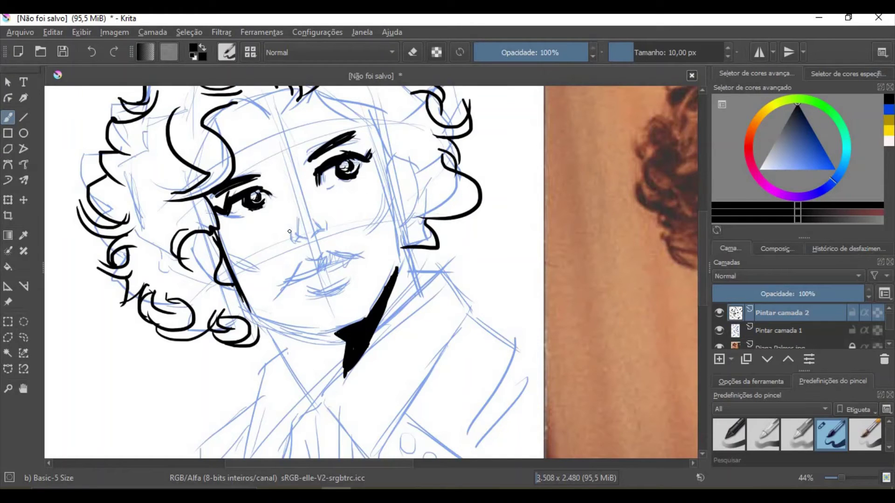
# Ink the nose with its nostrils and bridge line, and add short shading strokes on both cheeks
pyautogui.moveTo(290, 230)
pyautogui.mouseDown()
pyautogui.moveTo(295, 241)
pyautogui.moveTo(292, 236)
pyautogui.moveTo(312, 240)
pyautogui.moveTo(328, 223)
pyautogui.moveTo(313, 219)
pyautogui.mouseUp()
pyautogui.moveTo(309, 160); pyautogui.dragTo(302, 187)
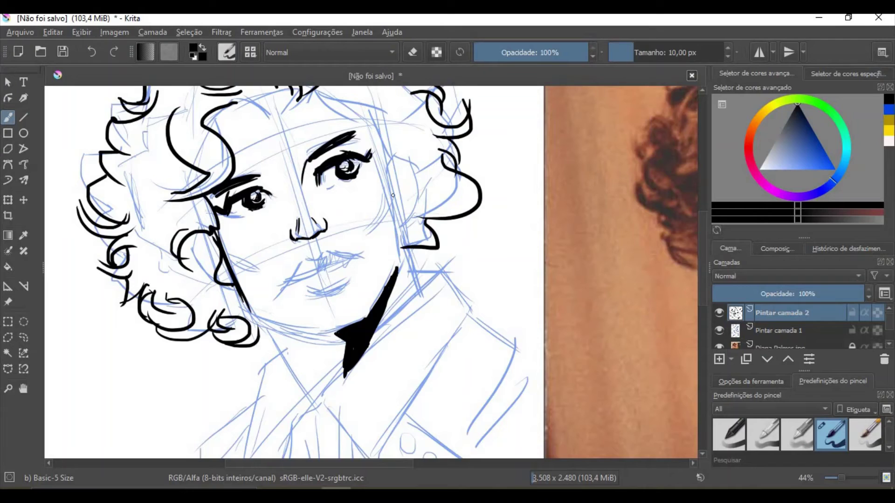
pyautogui.moveTo(386, 194); pyautogui.dragTo(378, 226)
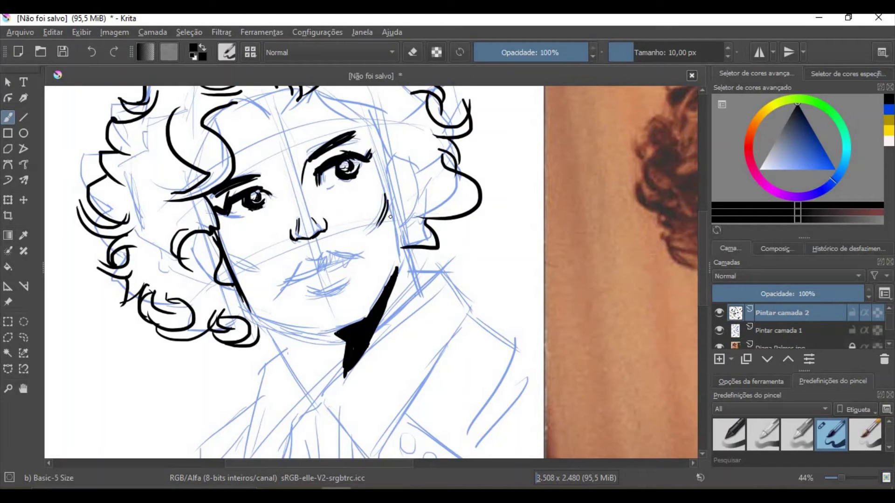
pyautogui.moveTo(229, 251); pyautogui.dragTo(252, 270)
# Ink the mouth, with hatching on the upper lip and dark shading strokes below the lower lip
pyautogui.moveTo(308, 259); pyautogui.dragTo(356, 254)
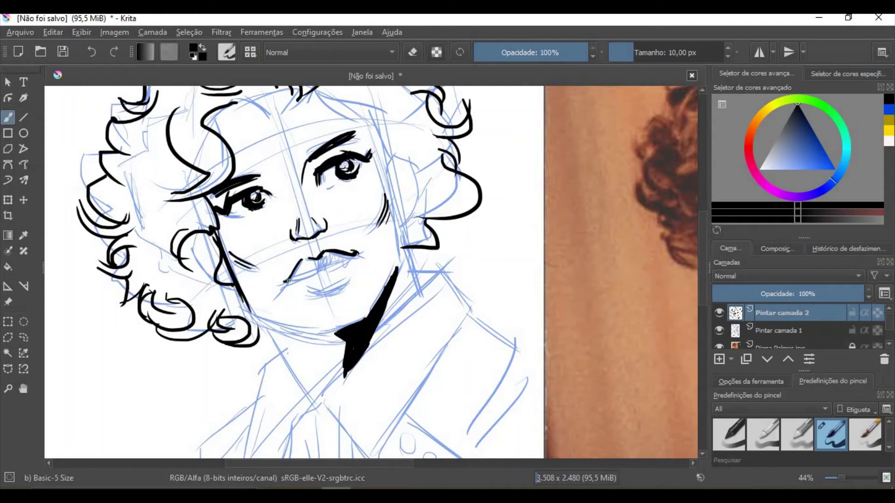
pyautogui.moveTo(286, 282)
pyautogui.mouseDown()
pyautogui.moveTo(343, 262)
pyautogui.moveTo(322, 265)
pyautogui.moveTo(326, 252)
pyautogui.moveTo(322, 270)
pyautogui.moveTo(337, 251)
pyautogui.mouseUp()
pyautogui.moveTo(337, 269); pyautogui.dragTo(340, 253)
pyautogui.moveTo(308, 292)
pyautogui.mouseDown()
pyautogui.moveTo(345, 282)
pyautogui.moveTo(317, 298)
pyautogui.moveTo(348, 283)
pyautogui.moveTo(319, 300)
pyautogui.mouseUp()
pyautogui.moveTo(332, 302); pyautogui.dragTo(344, 295)
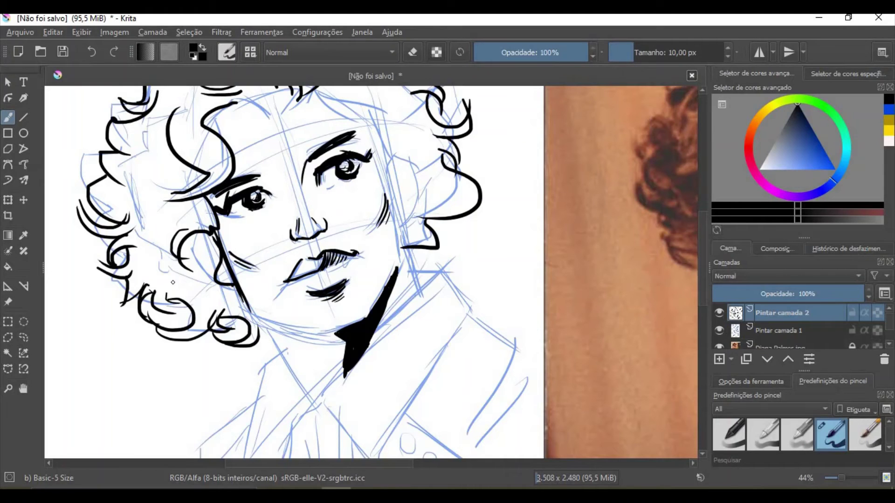
# Set the brush size to 15 px and ink the chin line from the left jaw, redoing the first stroke shorter
pyautogui.press(']')
pyautogui.press(']')
pyautogui.moveTo(250, 312); pyautogui.dragTo(321, 327)
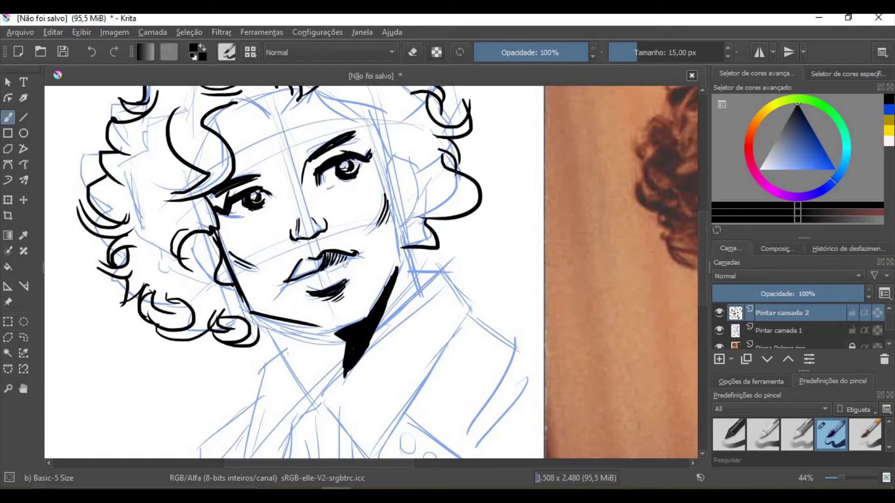
pyautogui.hotkey('ctrl', 'z')
pyautogui.moveTo(249, 310); pyautogui.dragTo(297, 329)
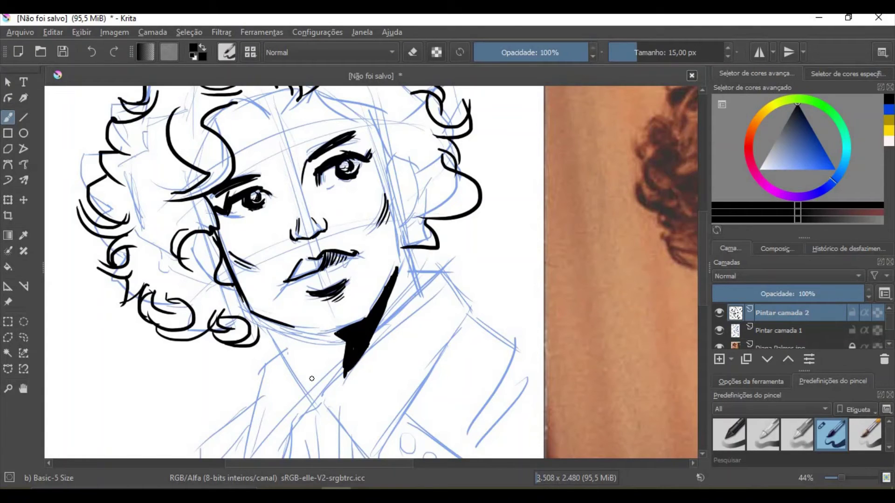
# Ink the hairline strands across the forehead down to the right temple, and draw the right ear
pyautogui.press('-')
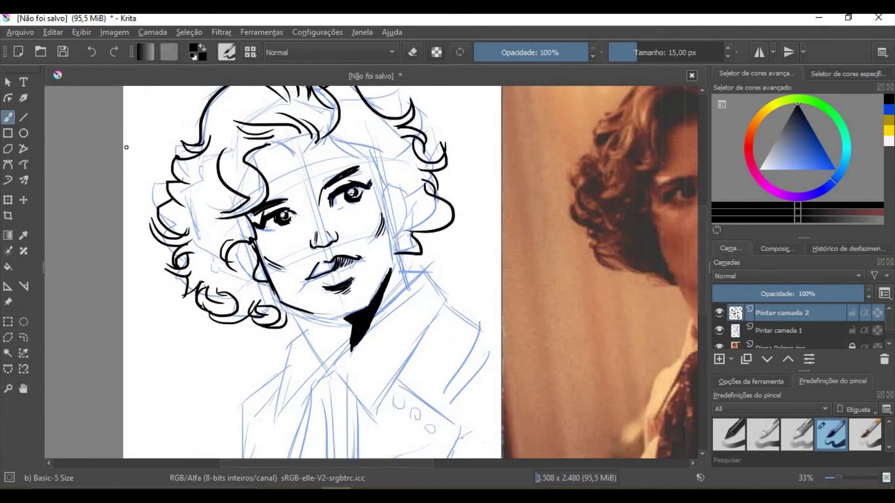
pyautogui.moveTo(268, 144)
pyautogui.mouseDown()
pyautogui.moveTo(292, 155)
pyautogui.moveTo(294, 134)
pyautogui.moveTo(306, 139)
pyautogui.mouseUp()
pyautogui.moveTo(311, 148); pyautogui.dragTo(316, 147)
pyautogui.moveTo(302, 153)
pyautogui.mouseDown()
pyautogui.moveTo(317, 136)
pyautogui.moveTo(405, 178)
pyautogui.moveTo(384, 192)
pyautogui.mouseUp()
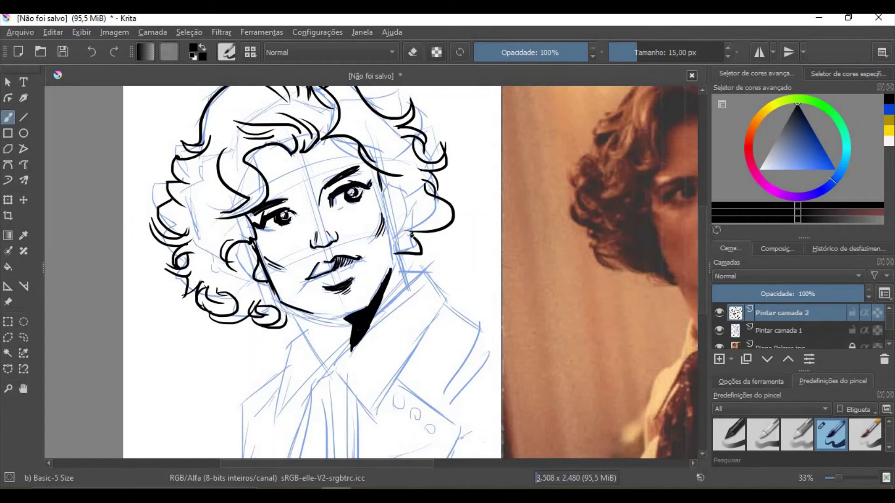
pyautogui.press('-')
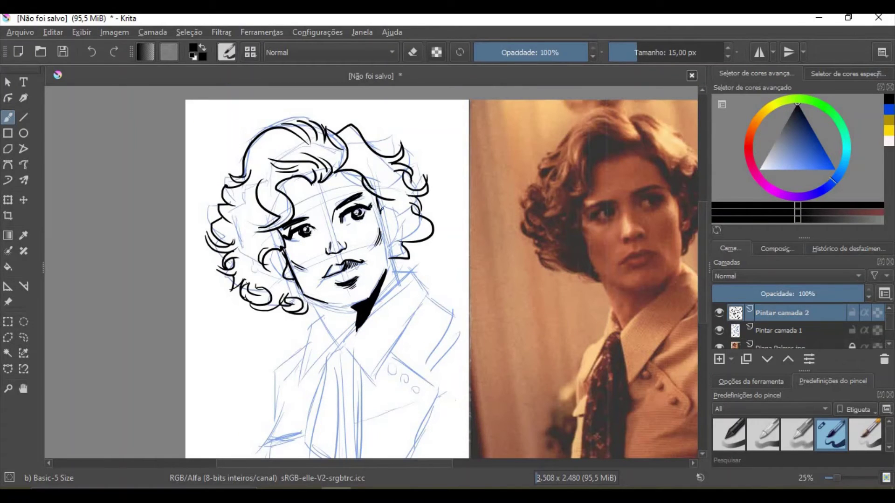
pyautogui.moveTo(385, 207)
pyautogui.mouseDown()
pyautogui.moveTo(395, 245)
pyautogui.moveTo(384, 232)
pyautogui.moveTo(387, 259)
pyautogui.mouseUp()
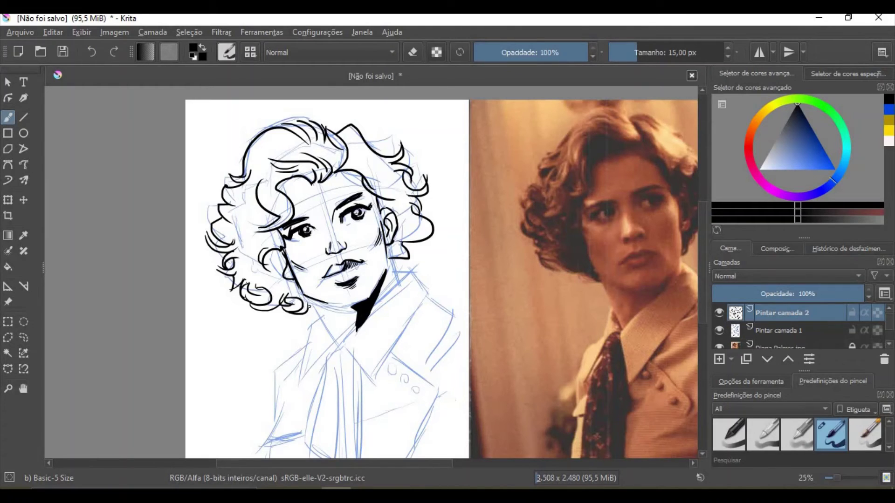
# Ink the lines on both sides of the neck and outline the left collar and shoulder
pyautogui.moveTo(311, 312)
pyautogui.mouseDown()
pyautogui.moveTo(308, 304)
pyautogui.moveTo(339, 349)
pyautogui.mouseUp()
pyautogui.moveTo(388, 257); pyautogui.dragTo(403, 292)
pyautogui.moveTo(308, 332)
pyautogui.mouseDown()
pyautogui.moveTo(316, 323)
pyautogui.moveTo(292, 396)
pyautogui.moveTo(318, 353)
pyautogui.moveTo(272, 378)
pyautogui.moveTo(278, 422)
pyautogui.mouseUp()
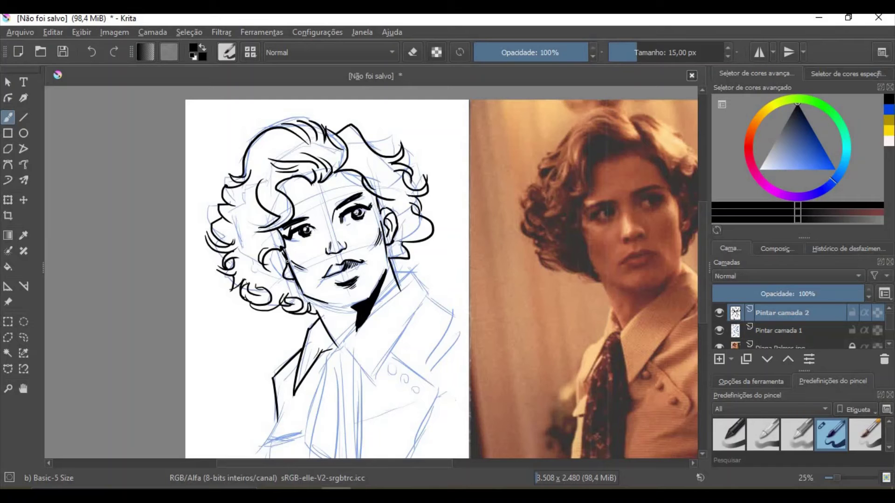
# Set the brush size to 26 px and ink the left sleeve with its cuff line and lower arm edge
pyautogui.moveTo(354, 303)
pyautogui.mouseDown()
pyautogui.moveTo(356, 284)
pyautogui.moveTo(364, 335)
pyautogui.moveTo(360, 325)
pyautogui.mouseUp()
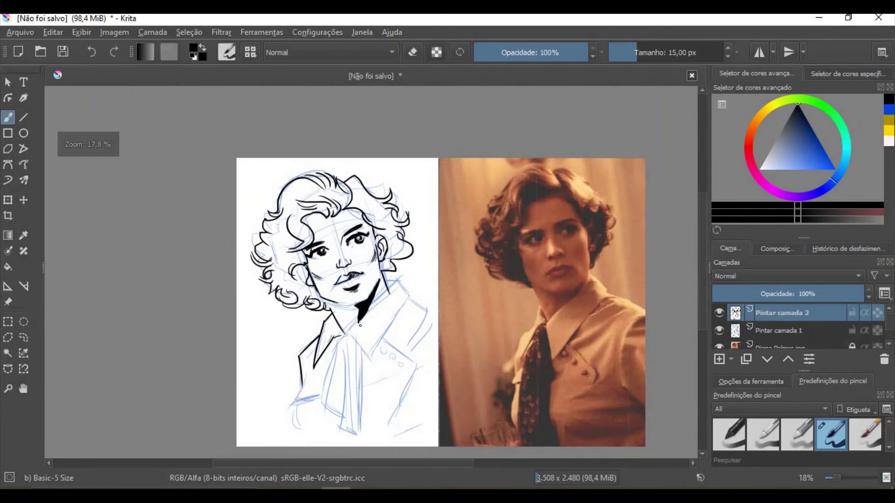
pyautogui.press(']')
pyautogui.press(']')
pyautogui.press(']')
pyautogui.press(']')
pyautogui.press(']')
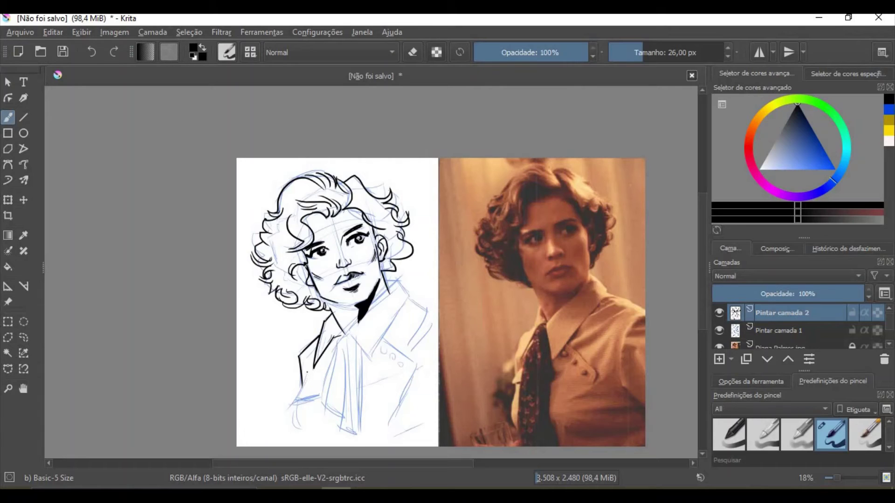
pyautogui.moveTo(305, 373)
pyautogui.mouseDown()
pyautogui.moveTo(295, 399)
pyautogui.moveTo(323, 394)
pyautogui.moveTo(302, 433)
pyautogui.mouseUp()
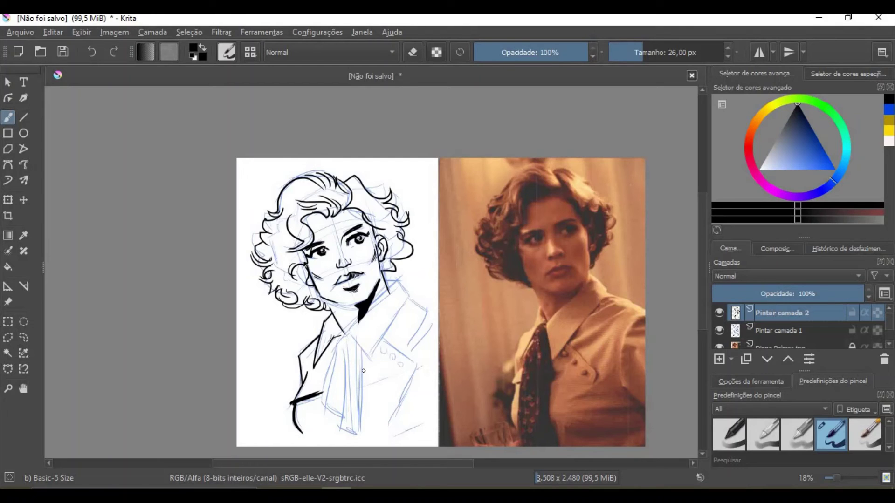
# Set the brush size to 51 px and paint the necktie solid black with long vertical strokes
pyautogui.press(']')
pyautogui.press(']')
pyautogui.press(']')
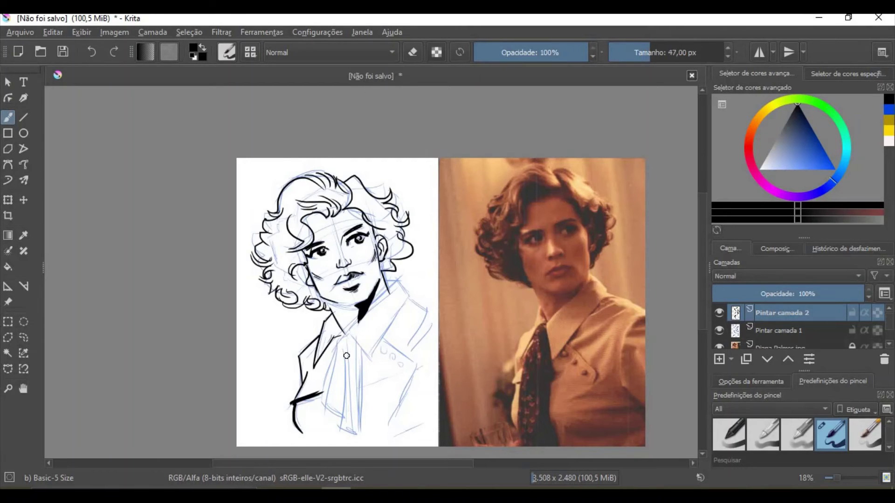
pyautogui.moveTo(341, 337); pyautogui.dragTo(336, 425)
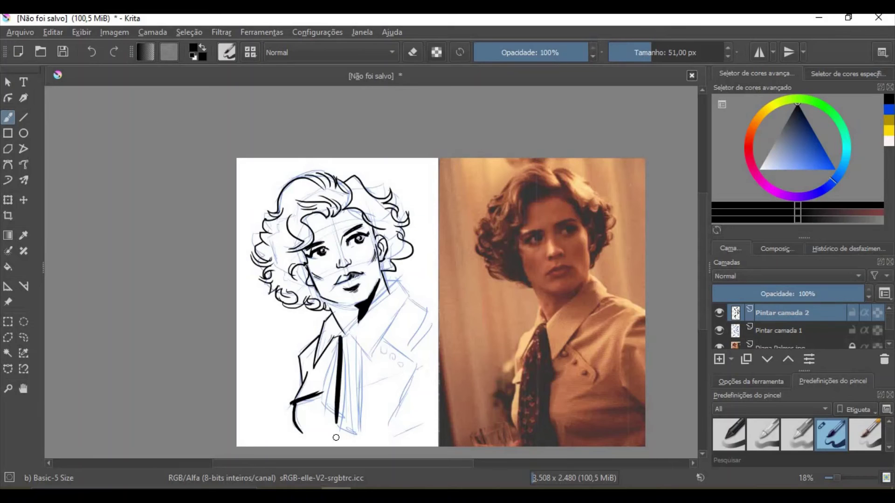
pyautogui.moveTo(340, 341)
pyautogui.mouseDown()
pyautogui.moveTo(329, 405)
pyautogui.moveTo(338, 426)
pyautogui.mouseUp()
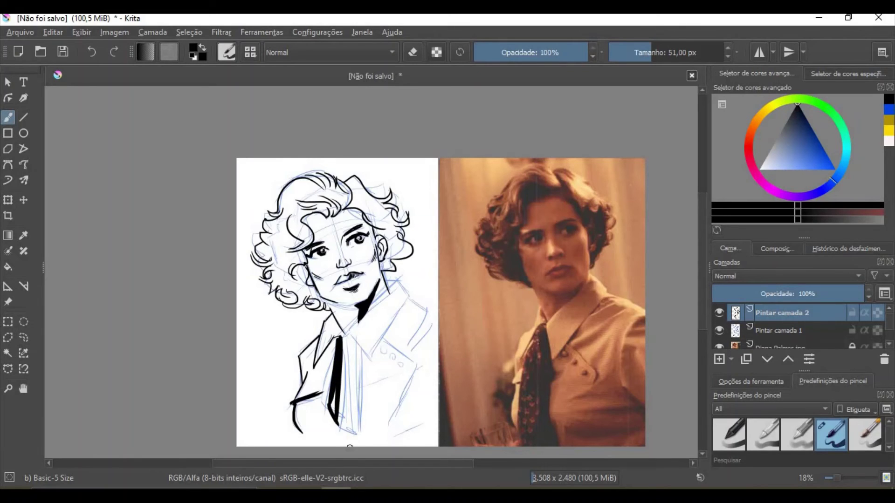
pyautogui.moveTo(342, 339); pyautogui.dragTo(349, 445)
pyautogui.moveTo(347, 337)
pyautogui.mouseDown()
pyautogui.moveTo(351, 443)
pyautogui.moveTo(353, 355)
pyautogui.moveTo(355, 446)
pyautogui.moveTo(370, 443)
pyautogui.mouseUp()
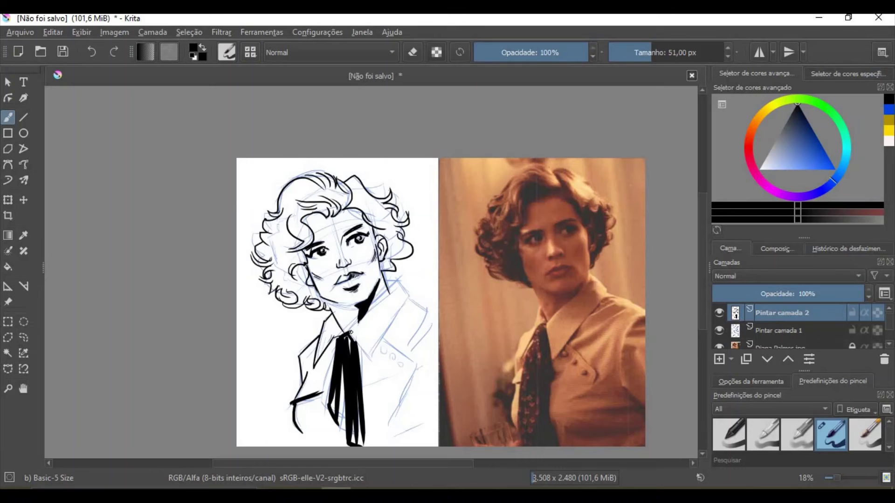
# Outline the right shirt collar and the buttoned chest flap below it with thick black strokes
pyautogui.moveTo(345, 339); pyautogui.dragTo(371, 363)
pyautogui.moveTo(345, 337); pyautogui.dragTo(400, 283)
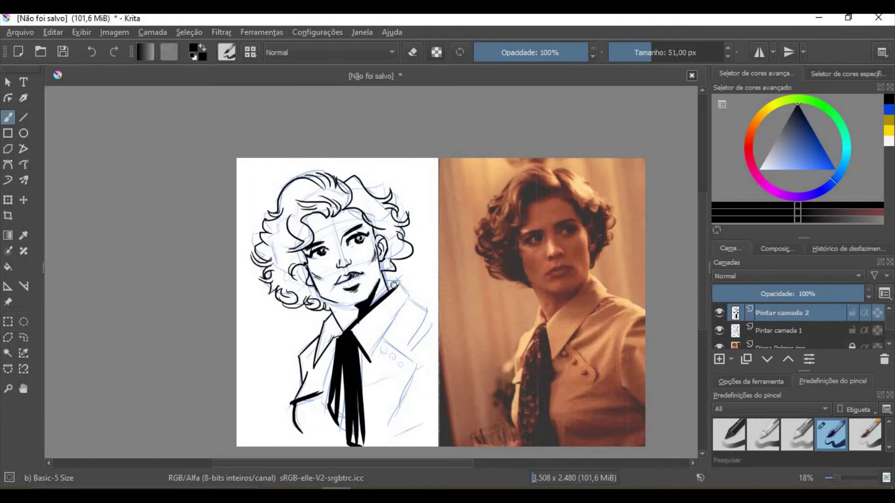
pyautogui.moveTo(398, 286)
pyautogui.mouseDown()
pyautogui.moveTo(404, 306)
pyautogui.moveTo(373, 352)
pyautogui.mouseUp()
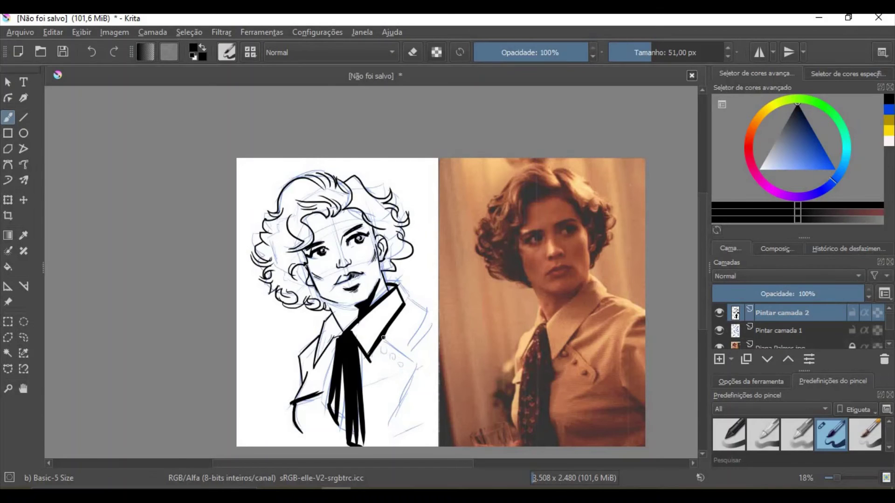
pyautogui.moveTo(383, 342)
pyautogui.mouseDown()
pyautogui.moveTo(420, 370)
pyautogui.moveTo(373, 427)
pyautogui.mouseUp()
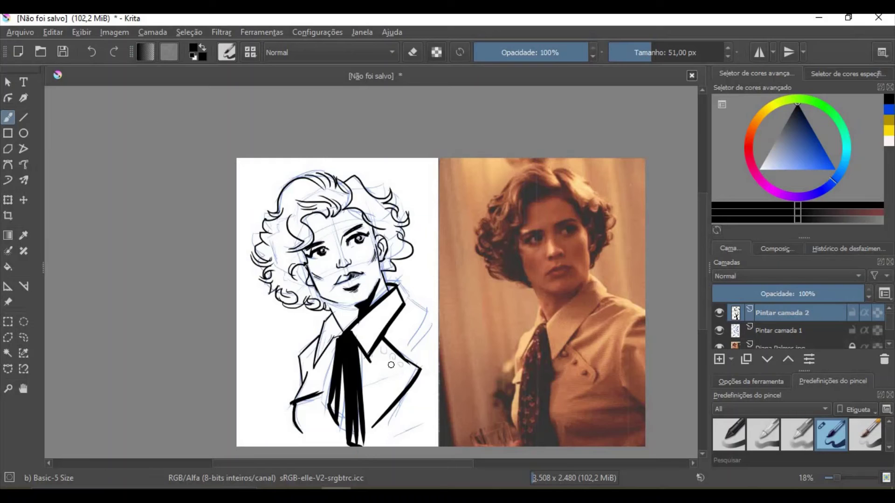
# Set the brush size to 35 px and ink the flap's three buttons and the fold lines on the shirt and sleeves
pyautogui.press('[')
pyautogui.press('[')
pyautogui.press('[')
pyautogui.click(391, 358)
pyautogui.click(400, 365)
pyautogui.moveTo(409, 372); pyautogui.dragTo(365, 421)
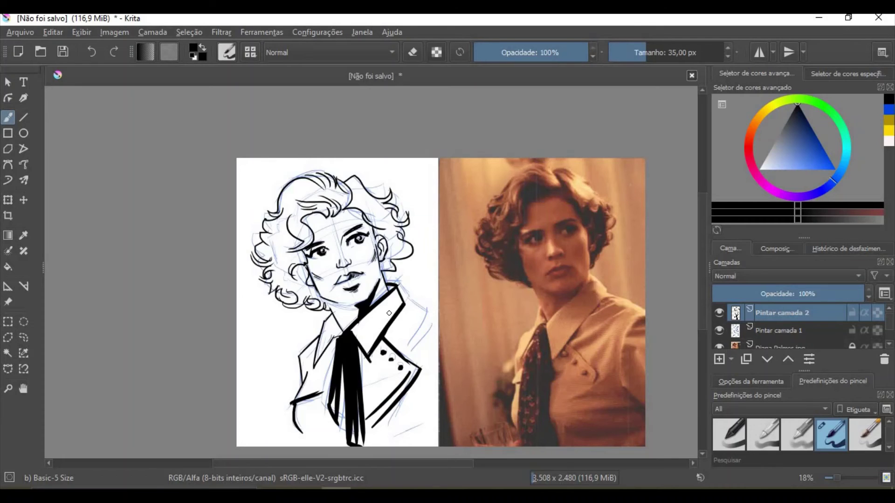
pyautogui.moveTo(405, 304)
pyautogui.mouseDown()
pyautogui.moveTo(414, 307)
pyautogui.moveTo(401, 327)
pyautogui.moveTo(424, 340)
pyautogui.mouseUp()
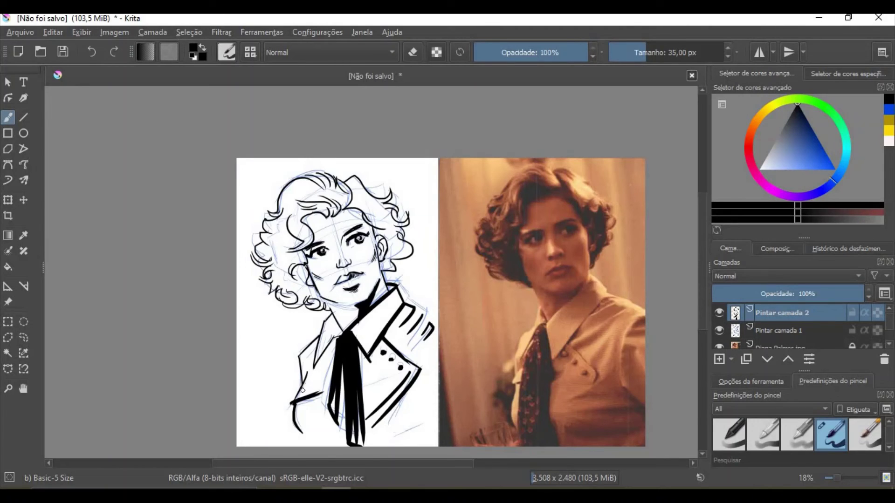
pyautogui.moveTo(310, 366); pyautogui.dragTo(303, 380)
# Switch the brush color to white and dot a polka pattern down the black necktie
pyautogui.moveTo(799, 109); pyautogui.dragTo(732, 183)
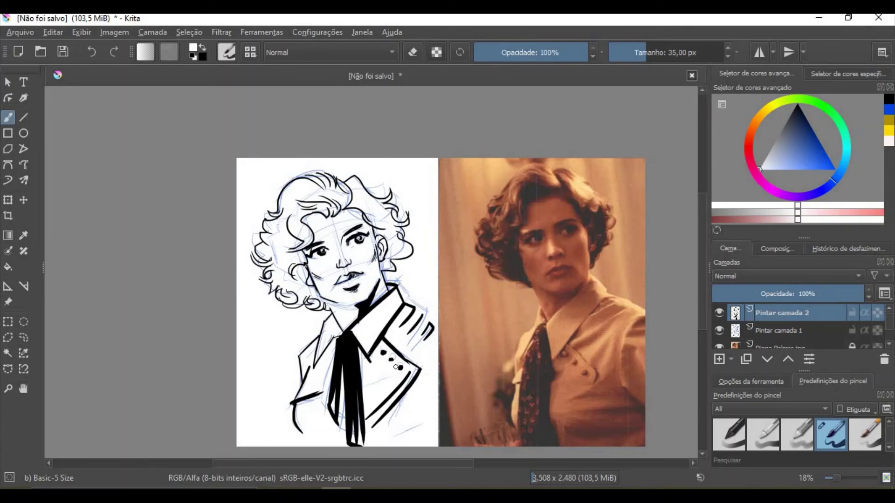
pyautogui.click(348, 346)
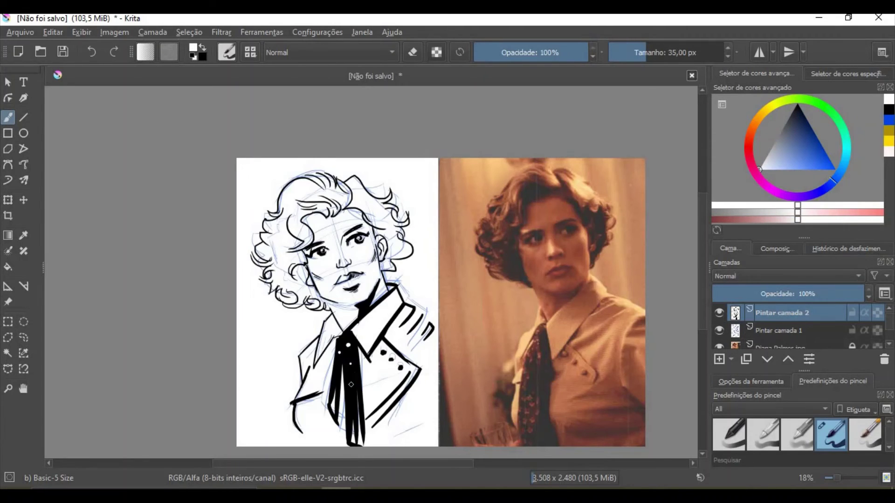
pyautogui.click(351, 384)
pyautogui.click(353, 372)
pyautogui.click(350, 403)
# Switch the brush color back to black and fill the hair shadow directly beside the left cheek
pyautogui.click(798, 102)
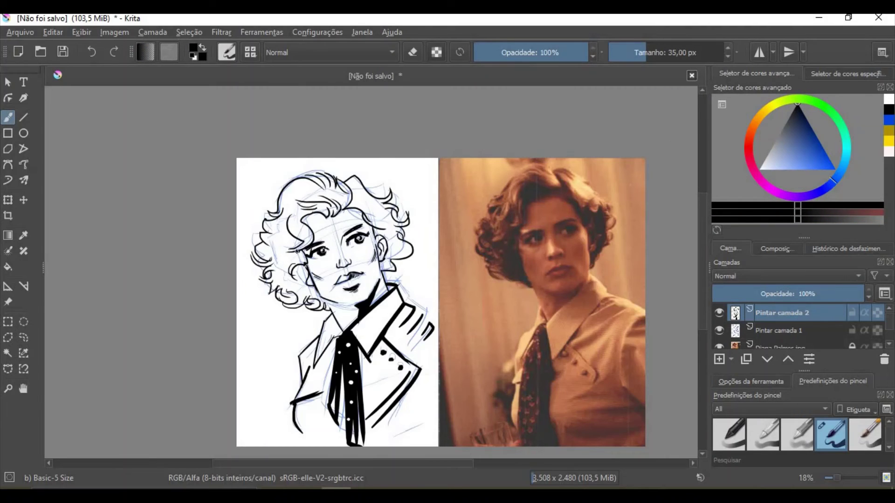
pyautogui.moveTo(297, 252)
pyautogui.mouseDown()
pyautogui.moveTo(282, 240)
pyautogui.moveTo(278, 278)
pyautogui.moveTo(284, 263)
pyautogui.moveTo(284, 281)
pyautogui.moveTo(320, 299)
pyautogui.mouseUp()
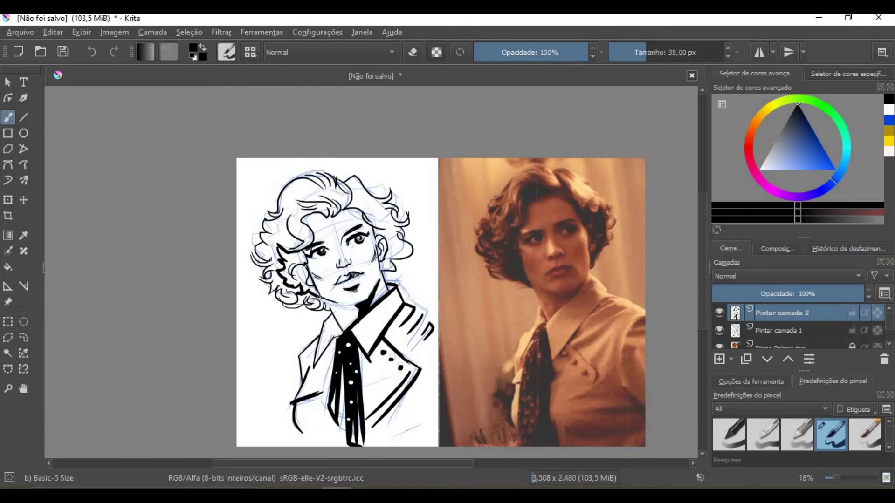
pyautogui.moveTo(292, 268)
pyautogui.mouseDown()
pyautogui.moveTo(281, 249)
pyautogui.moveTo(299, 264)
pyautogui.moveTo(285, 255)
pyautogui.moveTo(298, 251)
pyautogui.moveTo(291, 256)
pyautogui.moveTo(305, 269)
pyautogui.moveTo(303, 256)
pyautogui.moveTo(314, 288)
pyautogui.moveTo(306, 268)
pyautogui.moveTo(312, 292)
pyautogui.mouseUp()
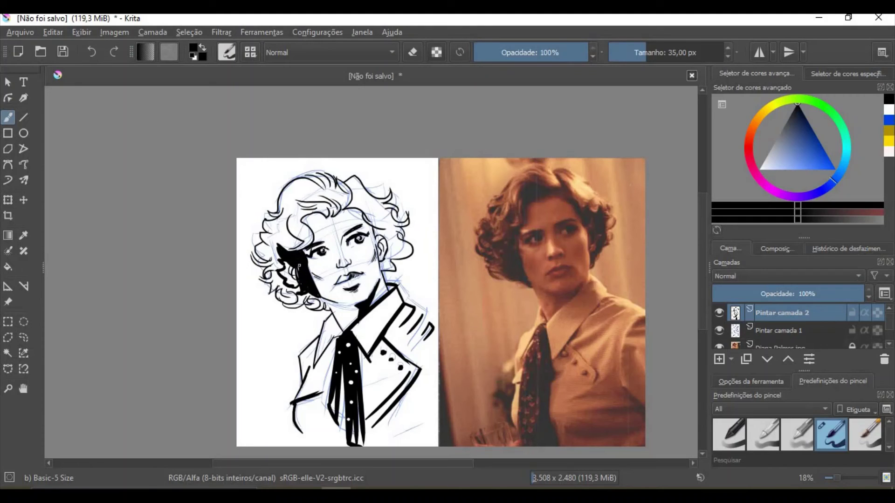
# Set the brush size to 47 px and fill the lower left curls solid black down to the jaw
pyautogui.press(']')
pyautogui.press(']')
pyautogui.moveTo(277, 279)
pyautogui.mouseDown()
pyautogui.moveTo(288, 264)
pyautogui.moveTo(292, 271)
pyautogui.mouseUp()
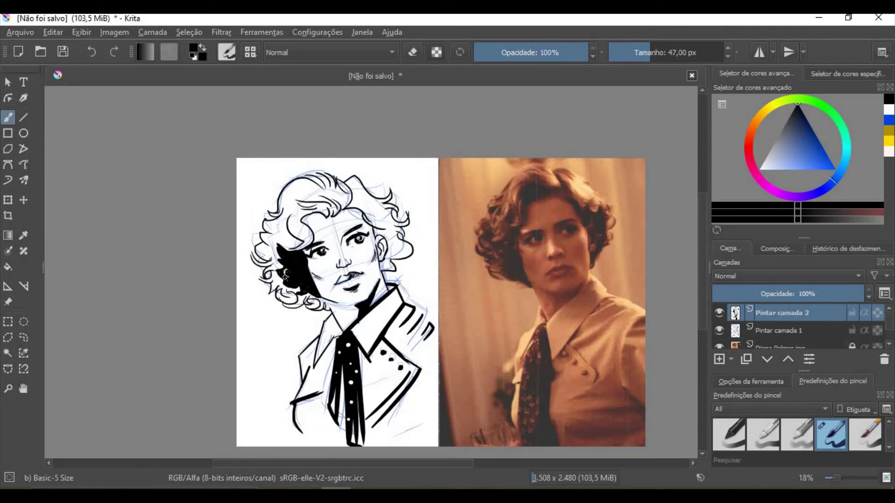
pyautogui.moveTo(286, 271)
pyautogui.mouseDown()
pyautogui.moveTo(288, 293)
pyautogui.moveTo(271, 292)
pyautogui.moveTo(280, 277)
pyautogui.moveTo(289, 294)
pyautogui.moveTo(284, 280)
pyautogui.moveTo(301, 294)
pyautogui.moveTo(284, 283)
pyautogui.moveTo(293, 283)
pyautogui.moveTo(292, 301)
pyautogui.moveTo(293, 284)
pyautogui.moveTo(326, 303)
pyautogui.moveTo(324, 311)
pyautogui.moveTo(308, 293)
pyautogui.moveTo(322, 302)
pyautogui.moveTo(281, 302)
pyautogui.moveTo(311, 290)
pyautogui.moveTo(323, 314)
pyautogui.mouseUp()
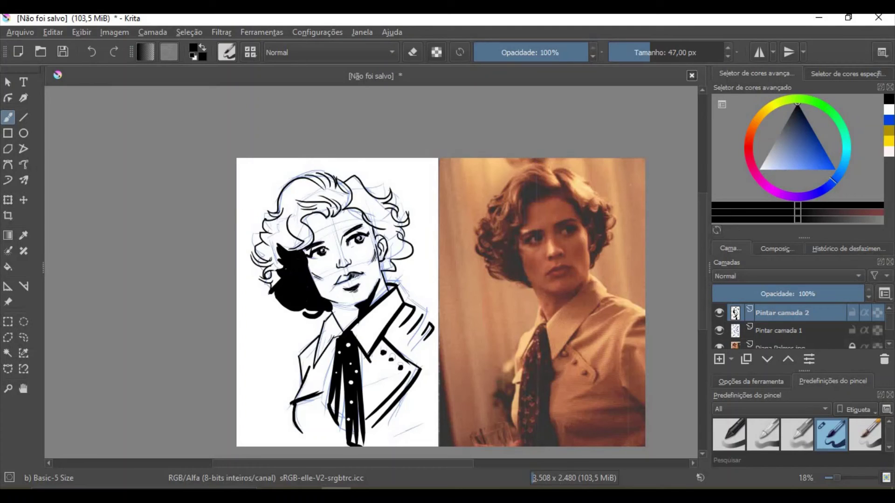
# Fill the curls around the right ear solid black and thicken the shadow under the forelock
pyautogui.moveTo(368, 219)
pyautogui.mouseDown()
pyautogui.moveTo(407, 225)
pyautogui.moveTo(380, 219)
pyautogui.moveTo(385, 231)
pyautogui.moveTo(363, 213)
pyautogui.moveTo(394, 242)
pyautogui.moveTo(394, 227)
pyautogui.moveTo(397, 244)
pyautogui.moveTo(401, 233)
pyautogui.moveTo(397, 249)
pyautogui.moveTo(373, 226)
pyautogui.moveTo(390, 242)
pyautogui.moveTo(377, 231)
pyautogui.moveTo(391, 247)
pyautogui.moveTo(384, 232)
pyautogui.moveTo(385, 256)
pyautogui.moveTo(405, 242)
pyautogui.moveTo(399, 256)
pyautogui.moveTo(409, 253)
pyautogui.moveTo(390, 257)
pyautogui.moveTo(395, 245)
pyautogui.moveTo(407, 253)
pyautogui.moveTo(391, 270)
pyautogui.mouseUp()
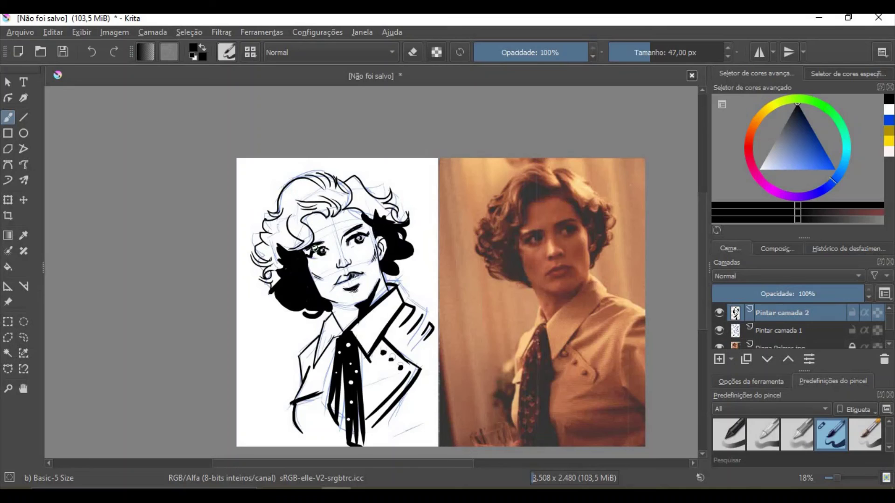
pyautogui.moveTo(305, 246)
pyautogui.mouseDown()
pyautogui.moveTo(302, 224)
pyautogui.moveTo(332, 219)
pyautogui.mouseUp()
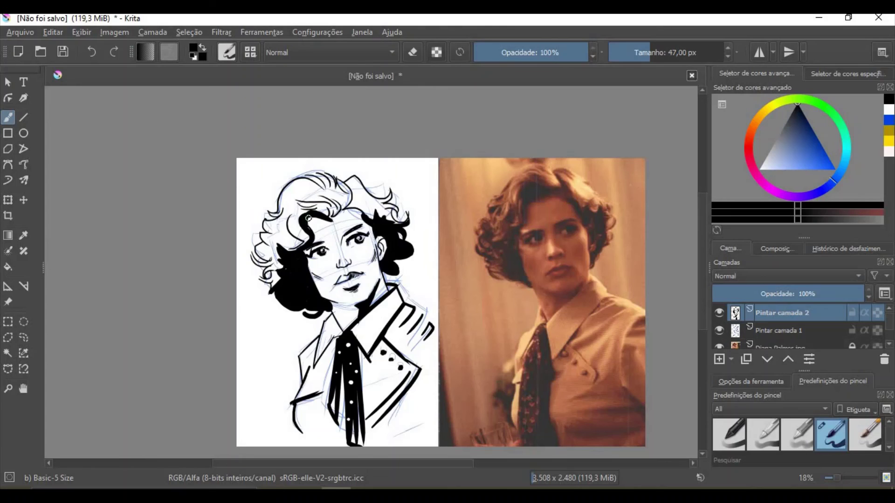
# Fill the forelock solid black and extend the hairline shadow across the forehead to the right-hand curls
pyautogui.moveTo(305, 221)
pyautogui.mouseDown()
pyautogui.moveTo(315, 250)
pyautogui.moveTo(310, 230)
pyautogui.moveTo(323, 249)
pyautogui.moveTo(302, 248)
pyautogui.moveTo(315, 234)
pyautogui.moveTo(309, 218)
pyautogui.moveTo(337, 229)
pyautogui.moveTo(329, 213)
pyautogui.moveTo(300, 201)
pyautogui.moveTo(328, 211)
pyautogui.moveTo(301, 203)
pyautogui.moveTo(328, 210)
pyautogui.moveTo(309, 208)
pyautogui.moveTo(320, 214)
pyautogui.moveTo(314, 209)
pyautogui.moveTo(331, 219)
pyautogui.mouseUp()
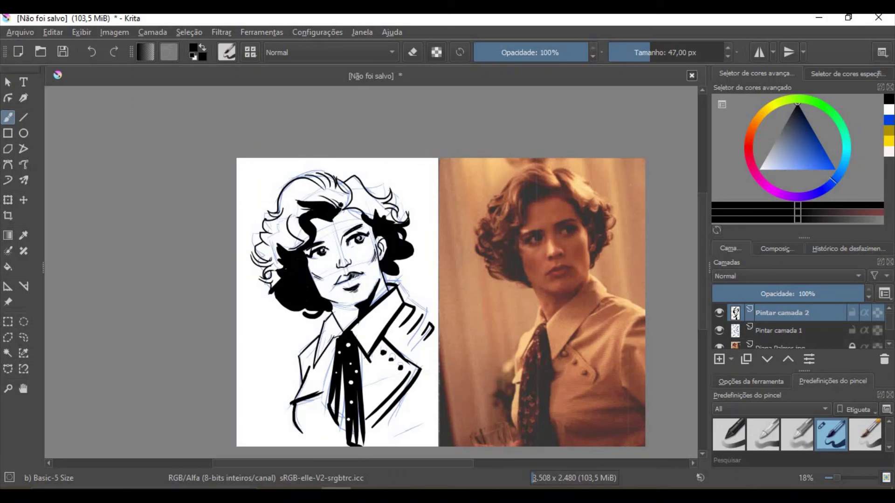
pyautogui.moveTo(340, 205); pyautogui.dragTo(349, 198)
pyautogui.moveTo(345, 207)
pyautogui.mouseDown()
pyautogui.moveTo(374, 234)
pyautogui.moveTo(365, 212)
pyautogui.mouseUp()
# Fill the shadow under the left side of the shirt collar, beside the necktie knot, solid black
pyautogui.moveTo(316, 363); pyautogui.dragTo(336, 323)
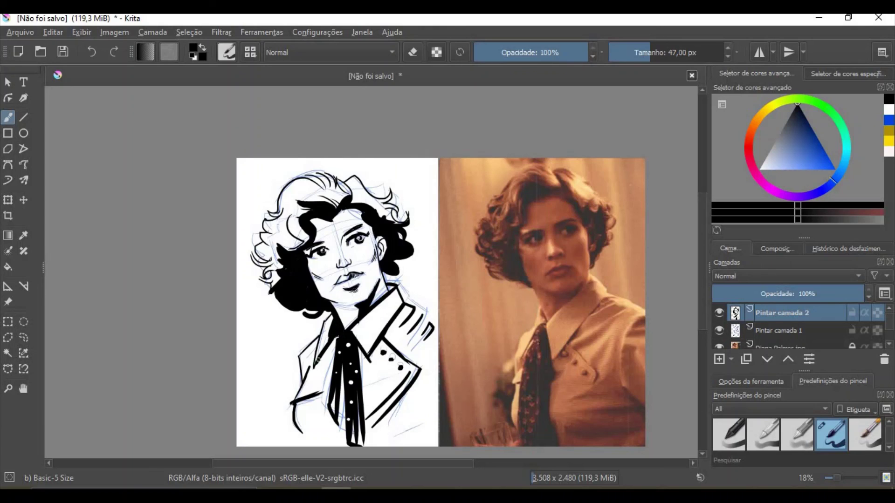
pyautogui.moveTo(317, 360); pyautogui.dragTo(342, 336)
pyautogui.click(9, 85)
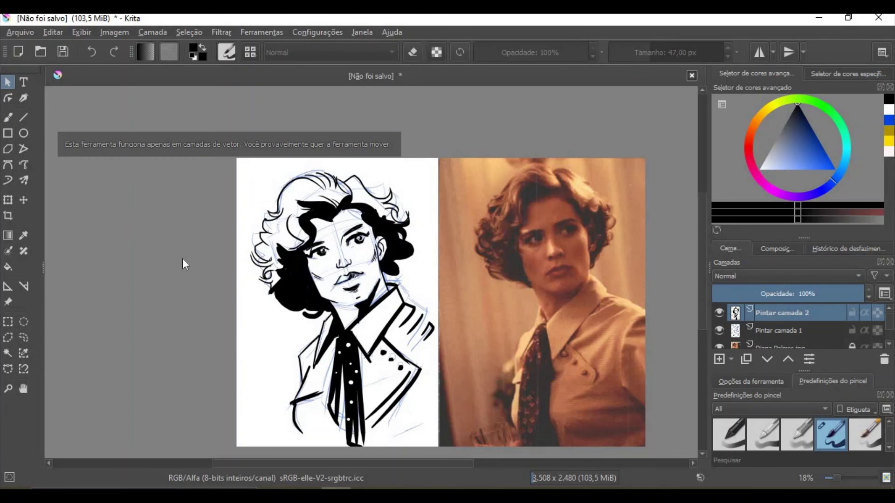
# Set the brush size to 16 px, ink the shadow inside the right ear and touch up the left eye
pyautogui.click(8, 390)
pyautogui.moveTo(331, 298); pyautogui.dragTo(439, 177)
pyautogui.click(8, 117)
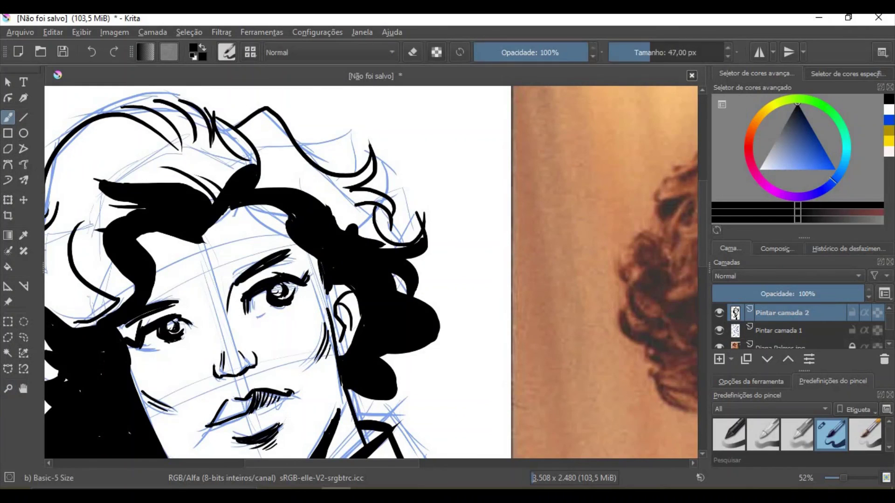
pyautogui.press('[')
pyautogui.press('[')
pyautogui.press('[')
pyautogui.press('[')
pyautogui.press('[')
pyautogui.press('[')
pyautogui.press('[')
pyautogui.press('[')
pyautogui.press('[')
pyautogui.moveTo(352, 293)
pyautogui.mouseDown()
pyautogui.moveTo(337, 311)
pyautogui.moveTo(343, 322)
pyautogui.moveTo(347, 310)
pyautogui.moveTo(344, 338)
pyautogui.moveTo(347, 329)
pyautogui.mouseUp()
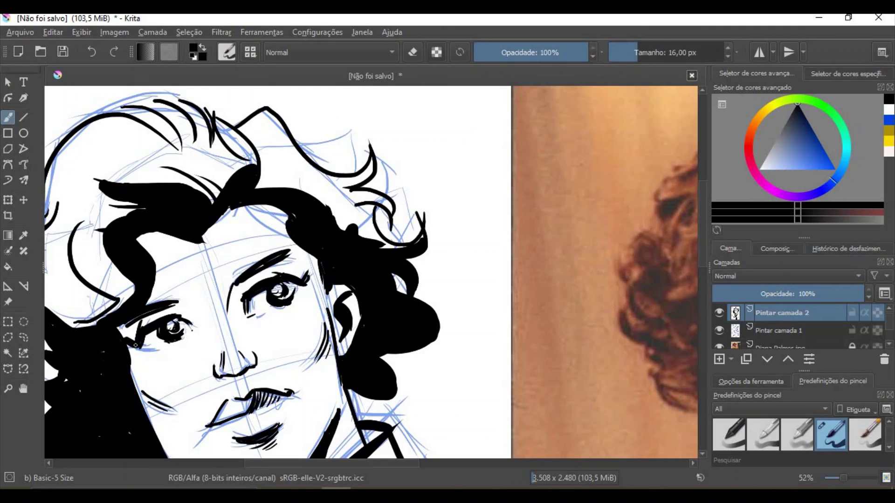
pyautogui.click(193, 331)
# Hide the reference photo layer and move the inked Pintar camada 2 artwork beside the blue sketch, onto the canvas's empty right half
pyautogui.press('-')
pyautogui.press('-')
pyautogui.press('-')
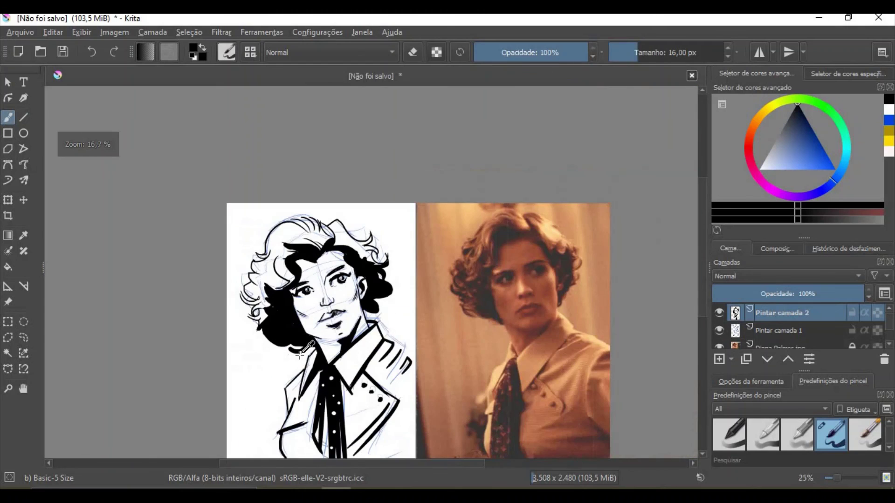
pyautogui.press('-')
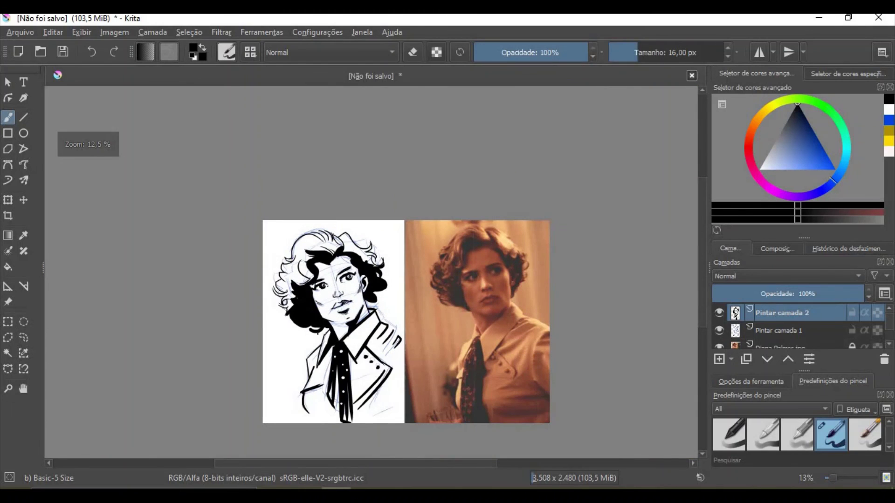
pyautogui.click(719, 346)
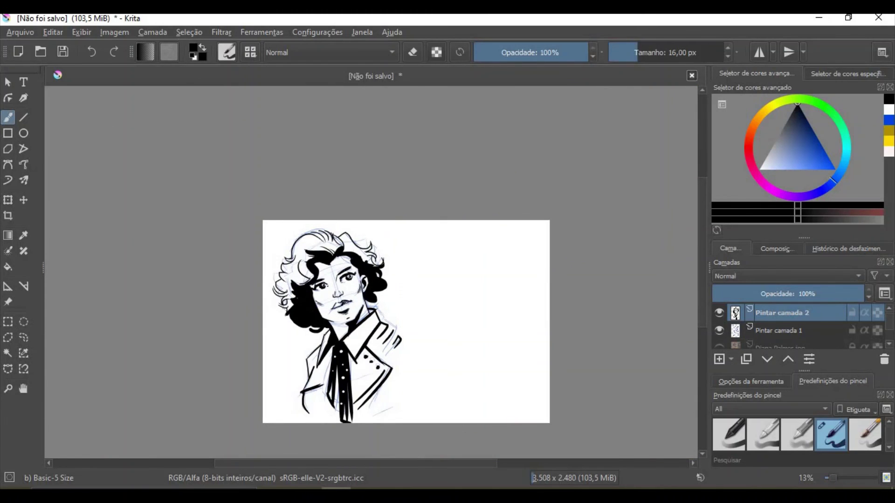
pyautogui.click(7, 82)
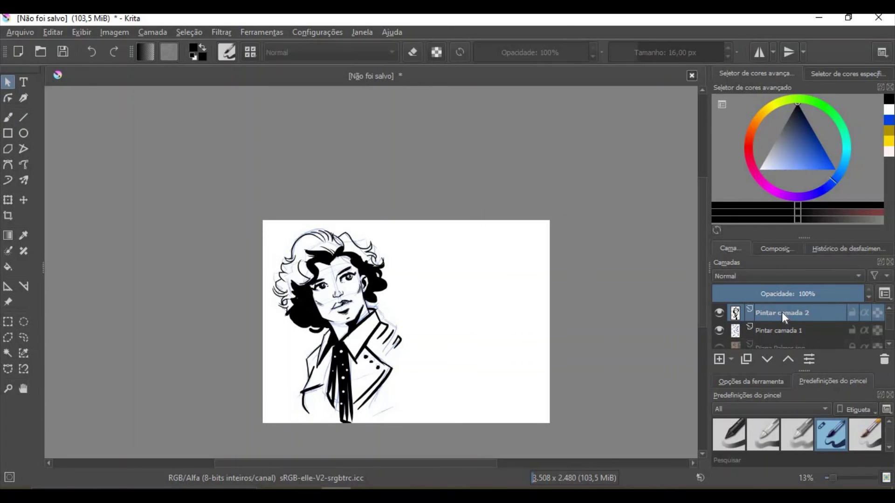
pyautogui.hotkey('ctrl', 't')
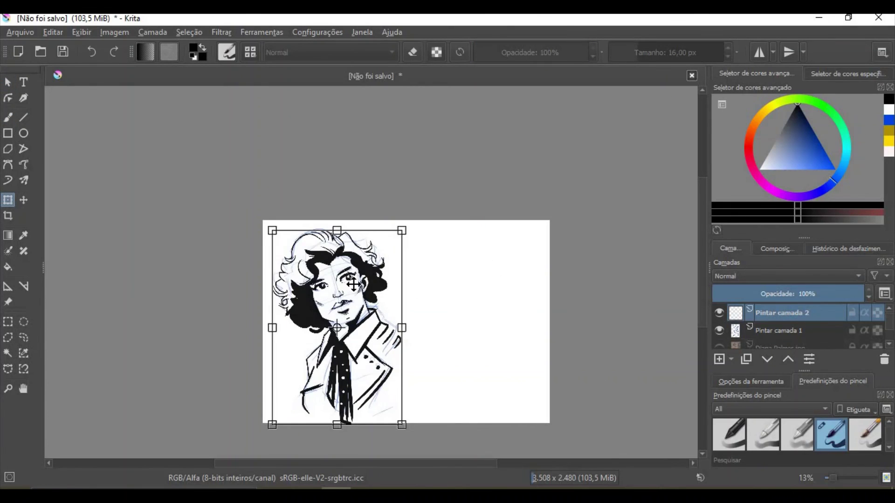
pyautogui.moveTo(347, 281); pyautogui.dragTo(476, 275)
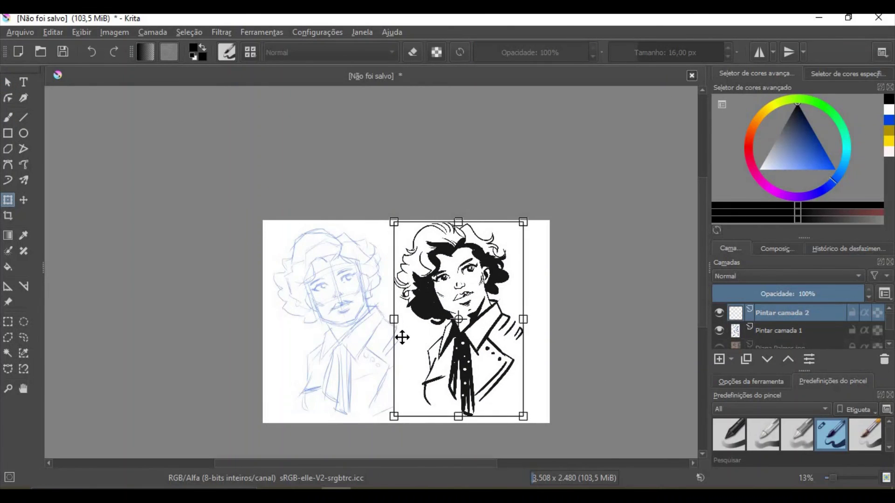
pyautogui.moveTo(262, 448); pyautogui.dragTo(320, 395)
pyautogui.click(7, 83)
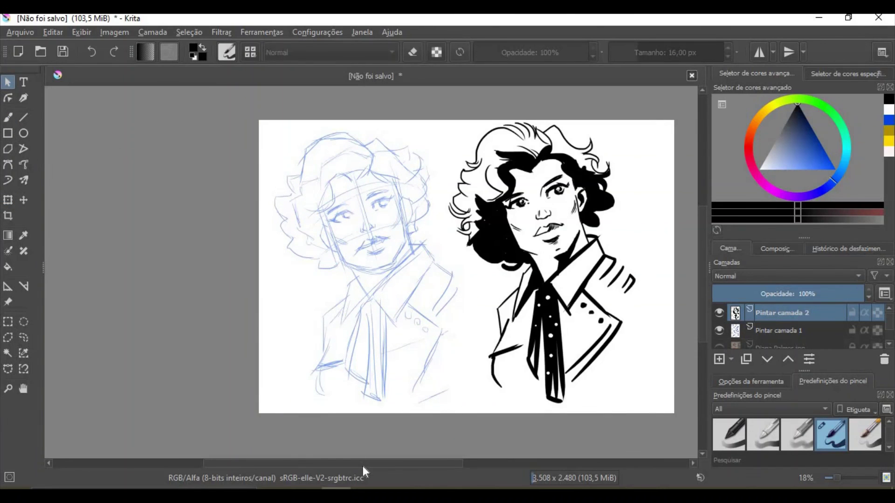
pyautogui.moveTo(373, 466); pyautogui.dragTo(414, 464)
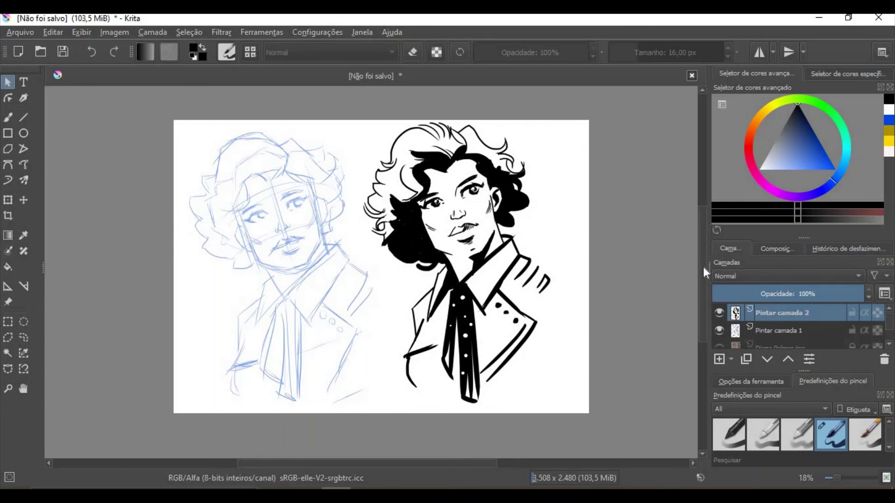
pyautogui.scroll(2, 704, 268)
pyautogui.scroll(-1, 707, 261)
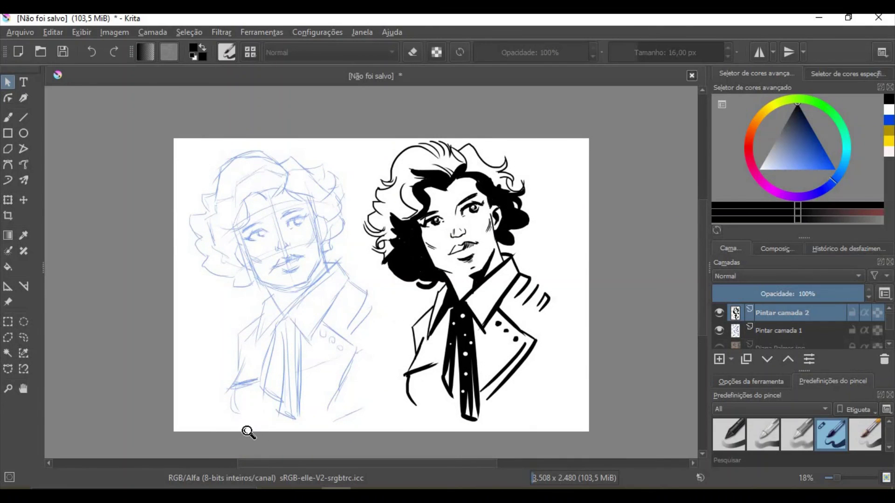
pyautogui.moveTo(174, 140)
pyautogui.mouseDown()
pyautogui.moveTo(201, 156)
pyautogui.moveTo(178, 134)
pyautogui.moveTo(189, 140)
pyautogui.mouseUp()
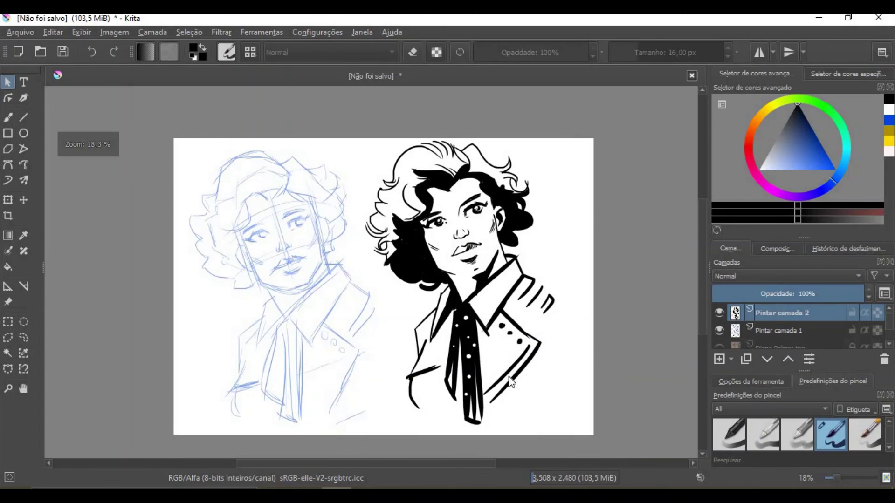